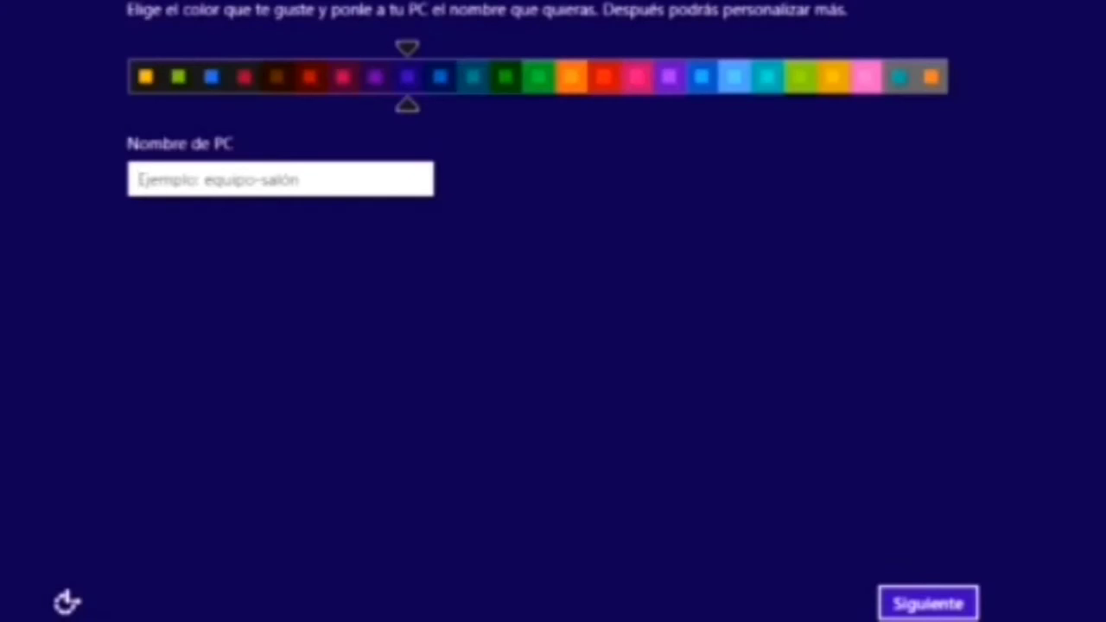
Step: Choose the red colour scheme, name the PC untilizandoW8, and accept the express settings
left_click(327, 216)
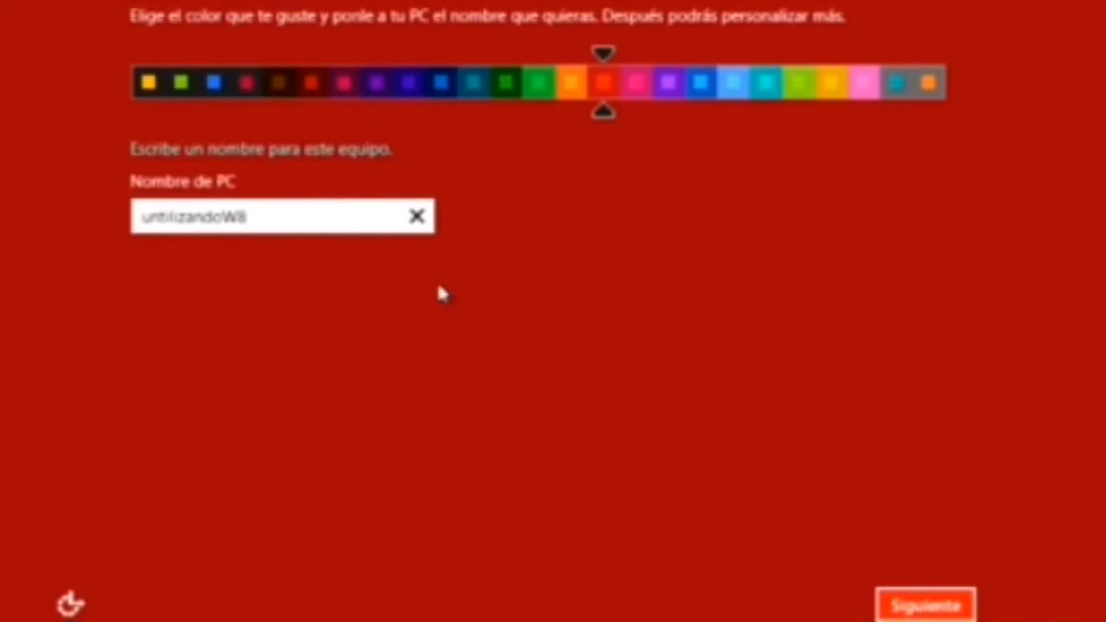
left_click(895, 603)
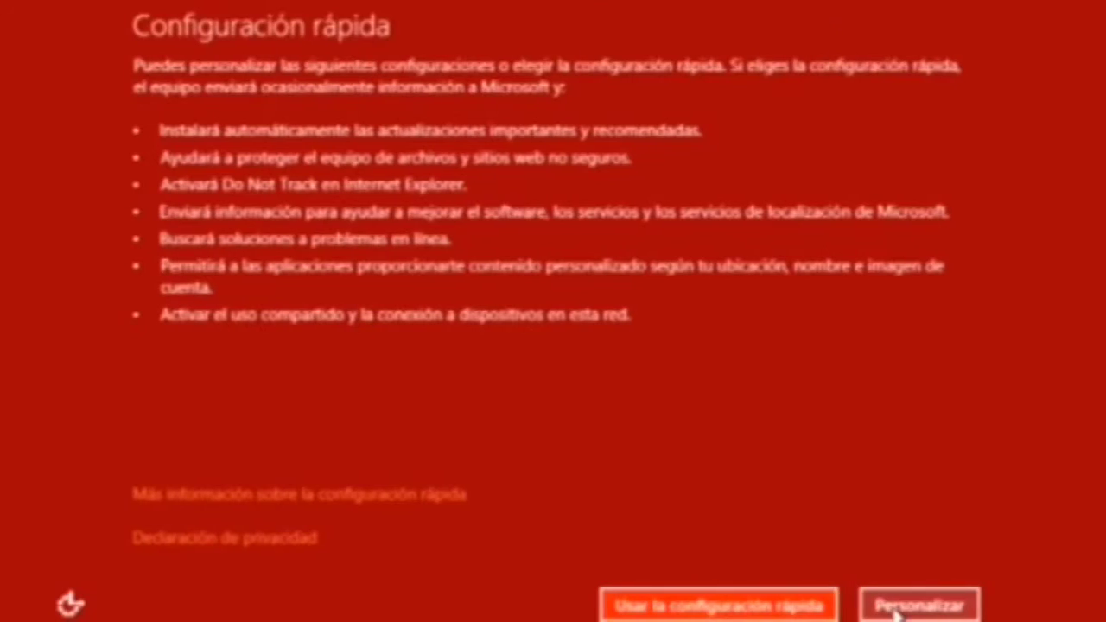
left_click(760, 607)
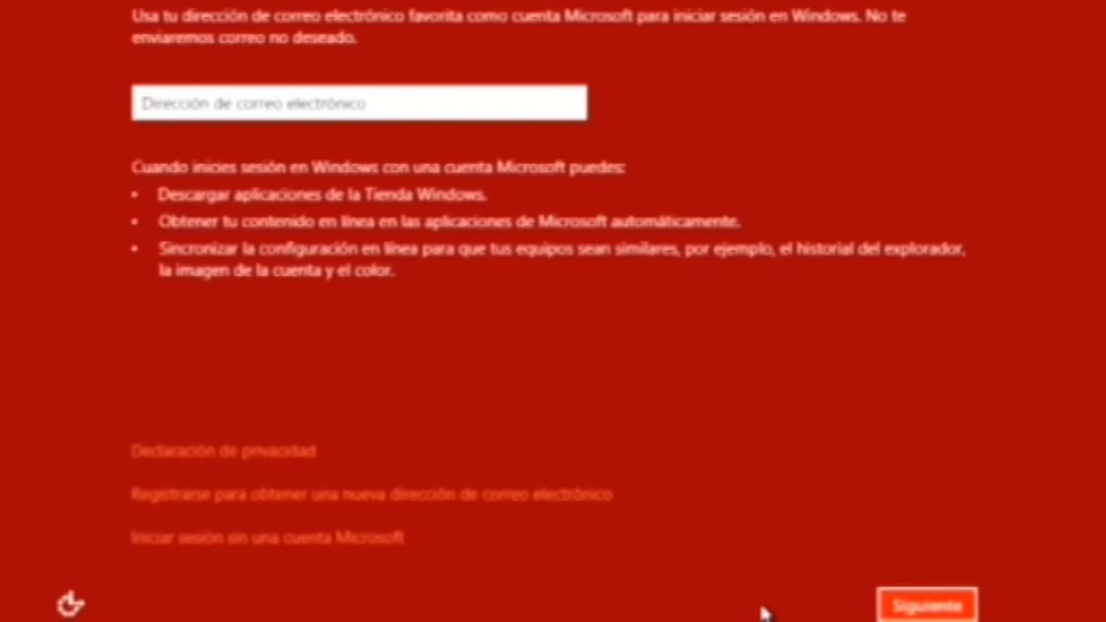
Step: Enter the Microsoft account e-mail address and submit the new account details
left_click(360, 104)
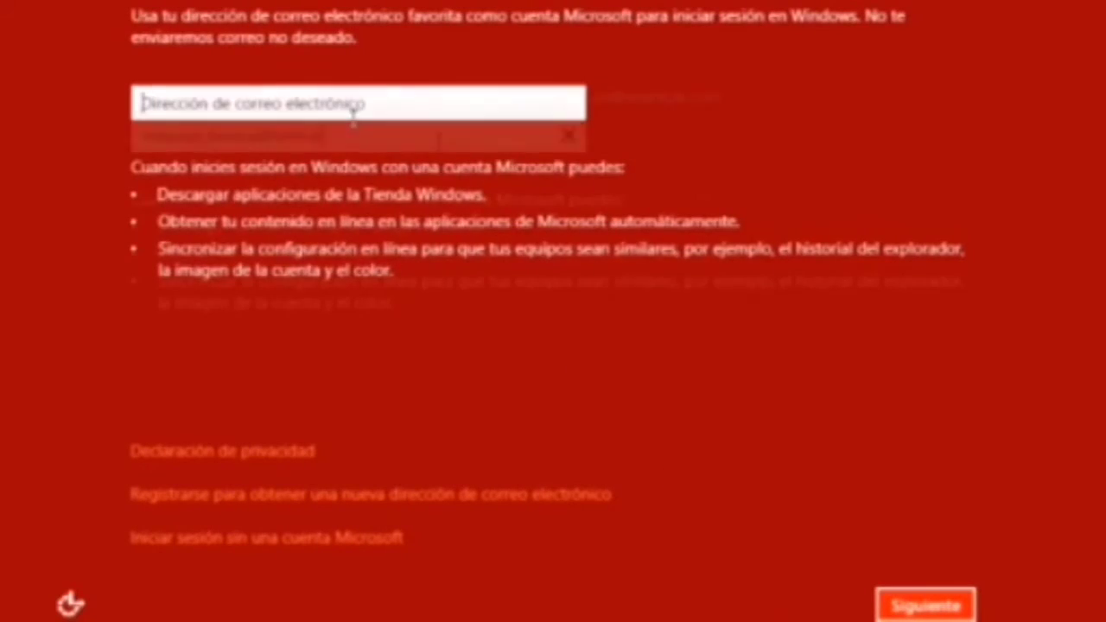
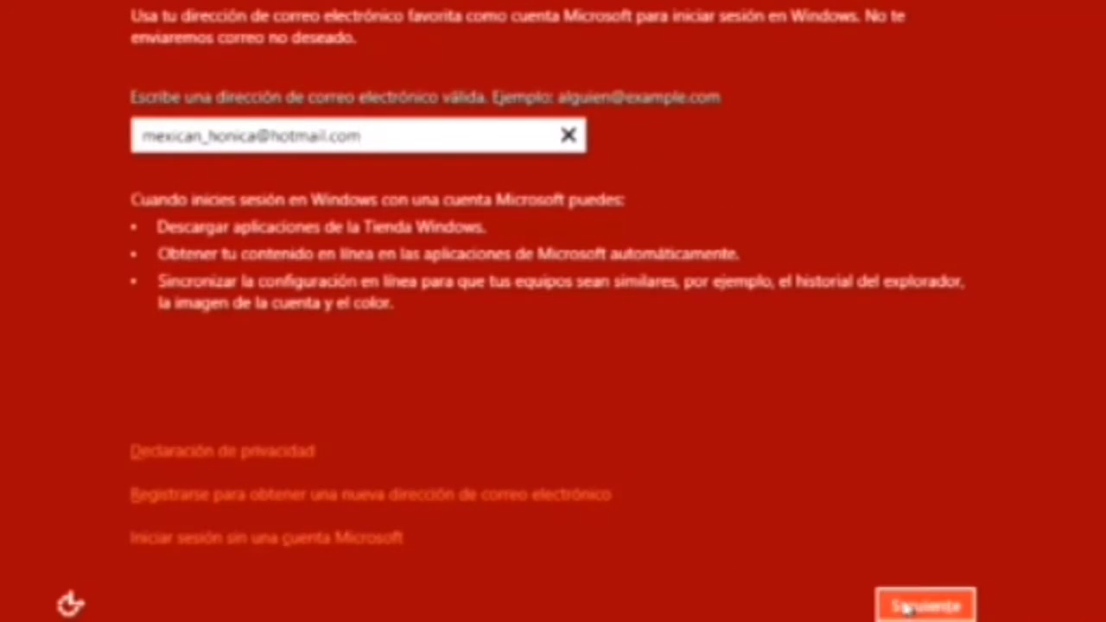
left_click(907, 606)
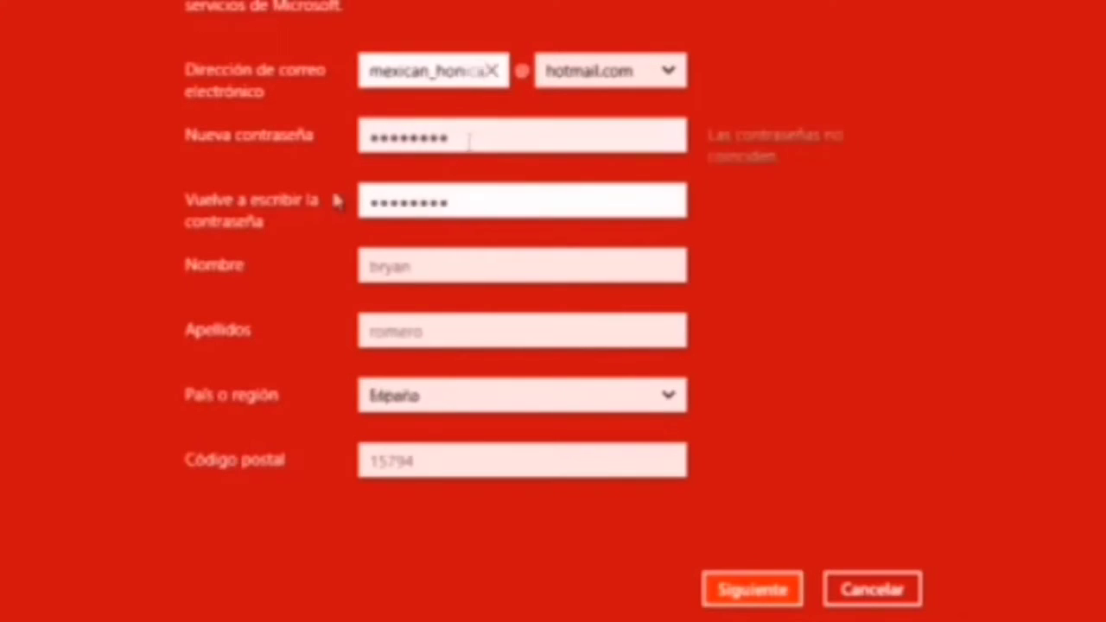
left_click(709, 586)
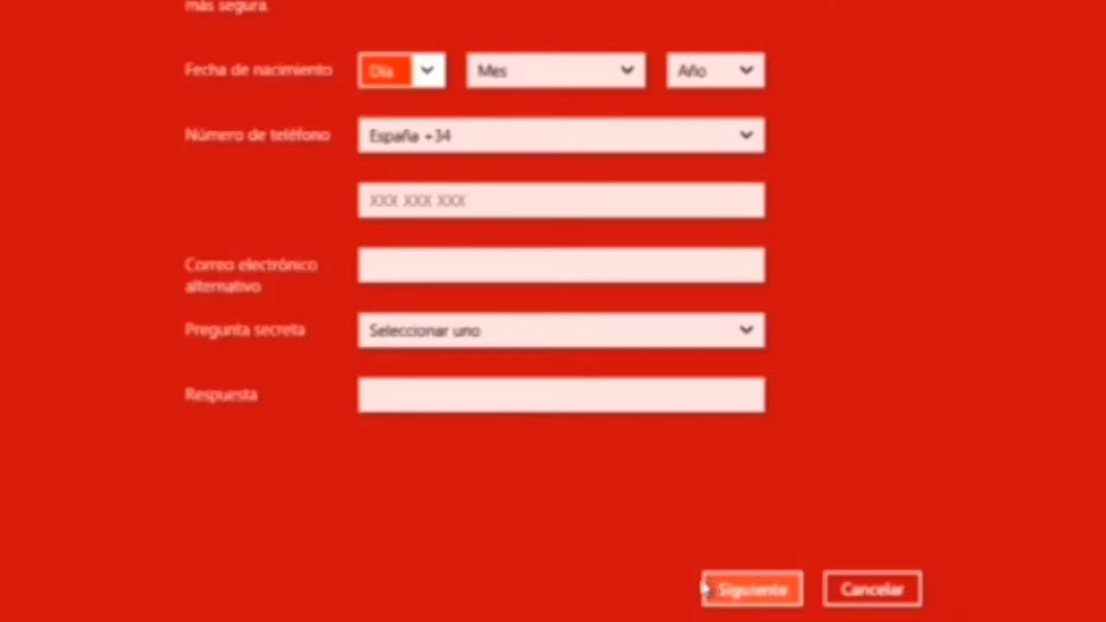
Step: Submit the security info, decline Microsoft's promotional offers, and enter the captcha characters
type("m.m")
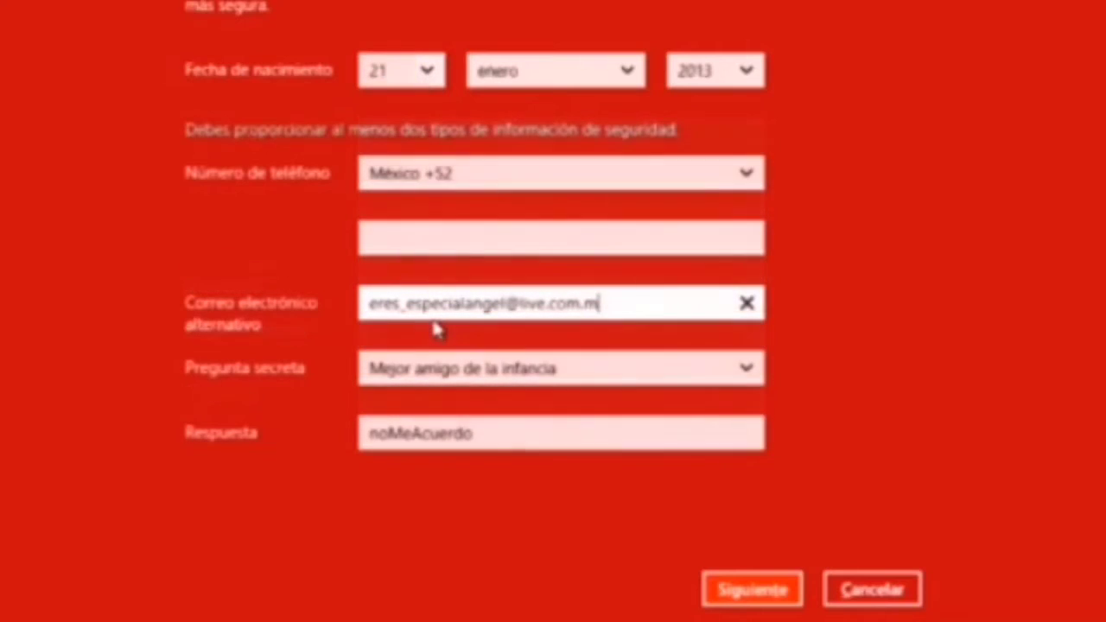
type("x")
left_click(778, 588)
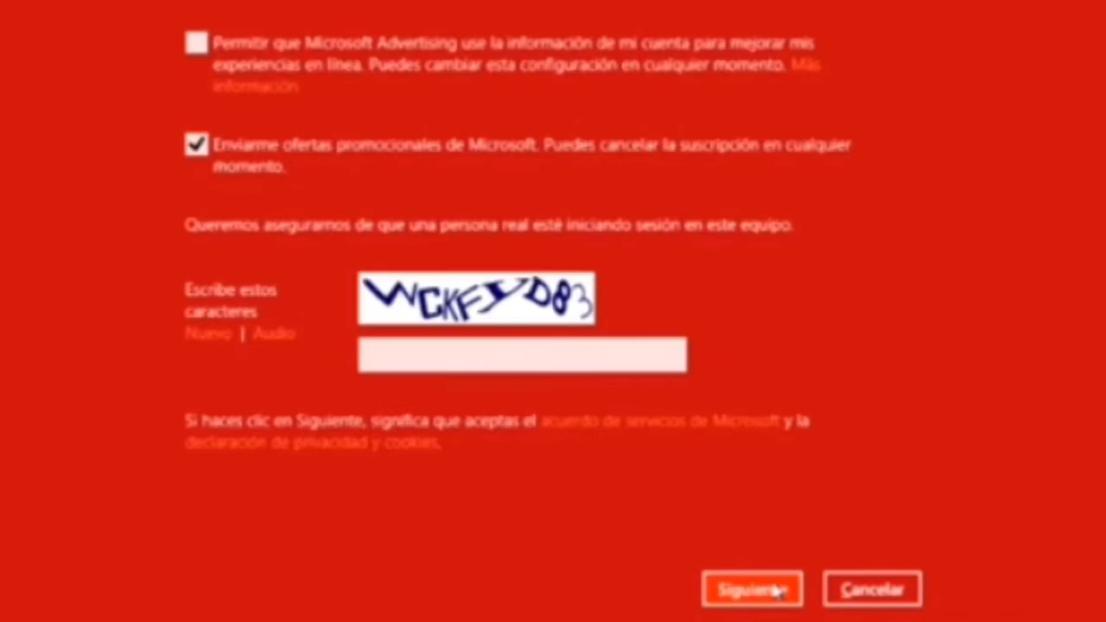
left_click(216, 164)
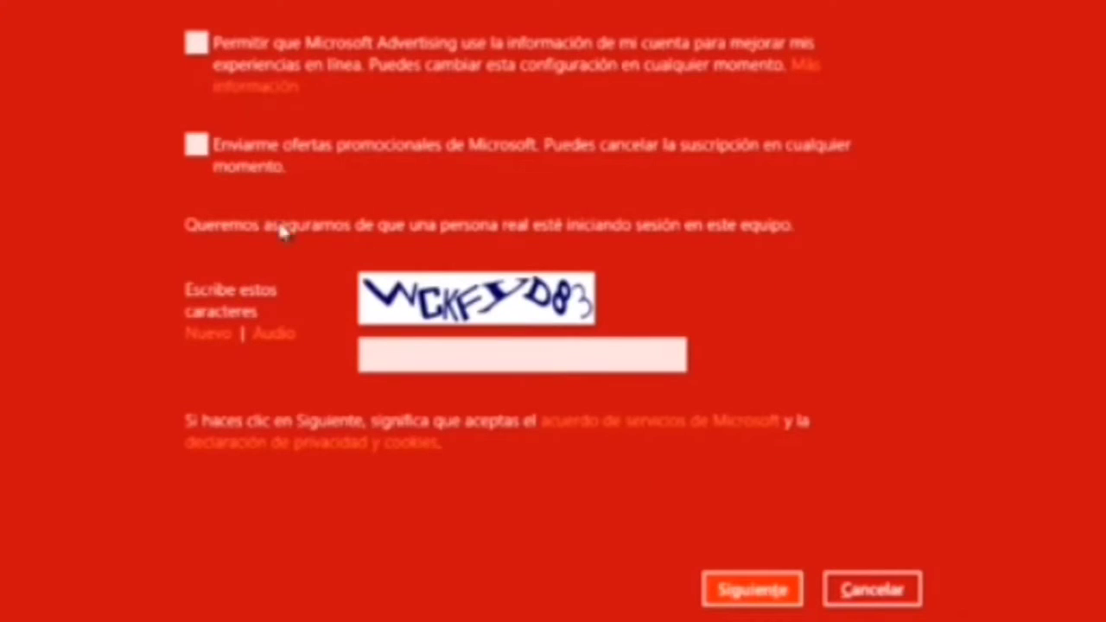
left_click(436, 363)
type("wckfyd83")
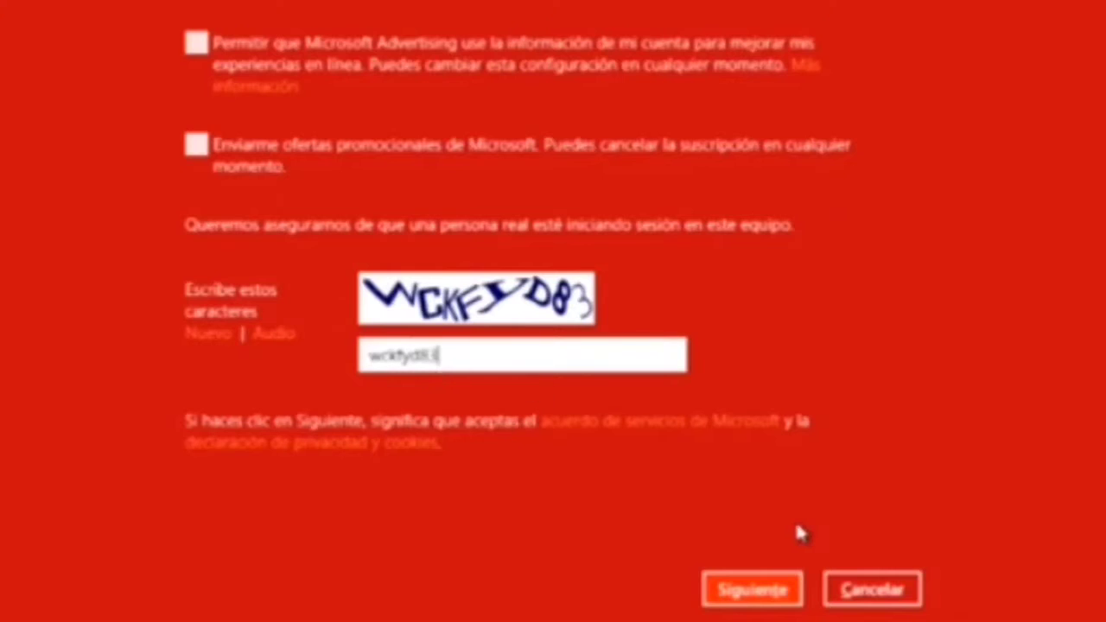
left_click(781, 592)
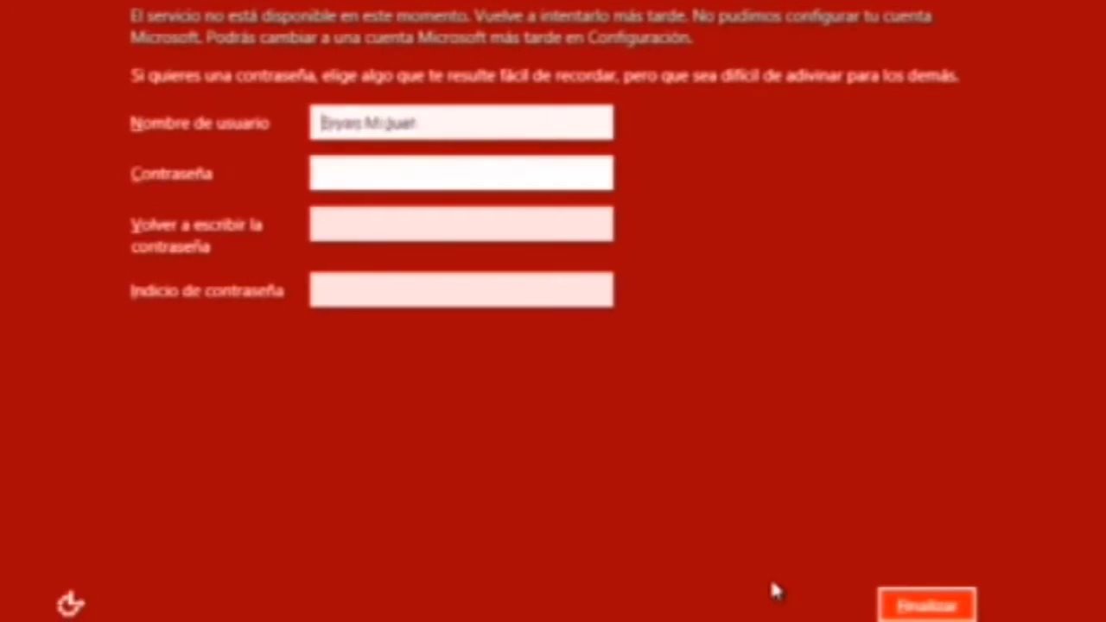
Step: Leave the local account's Contraseña field empty and finish setup
type("a")
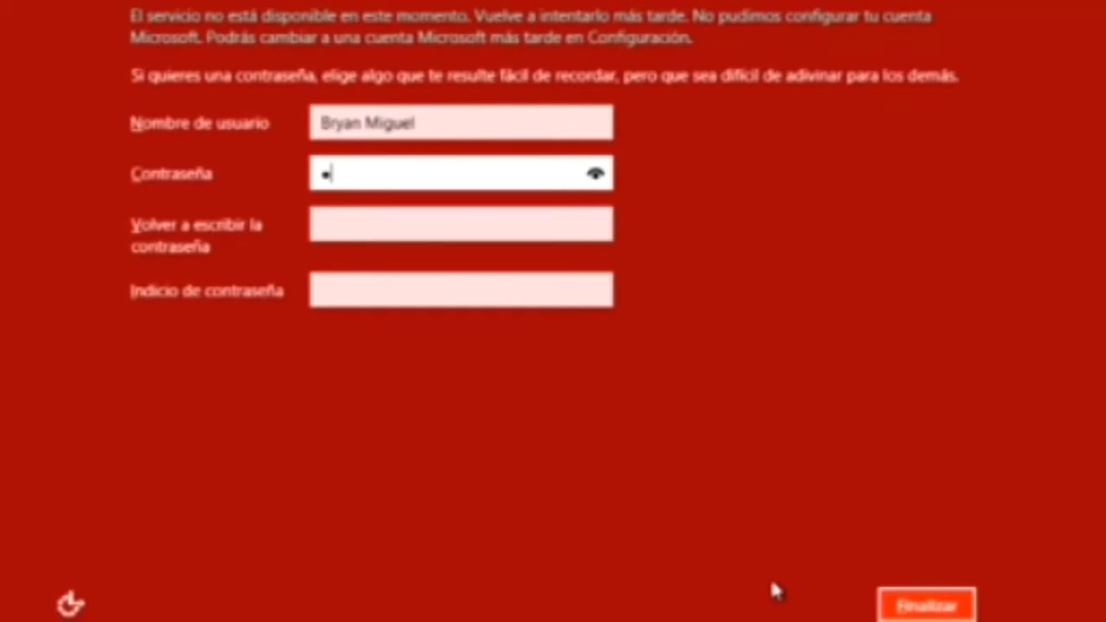
key("BackSpace")
key("BackSpace")
key("BackSpace")
key("BackSpace")
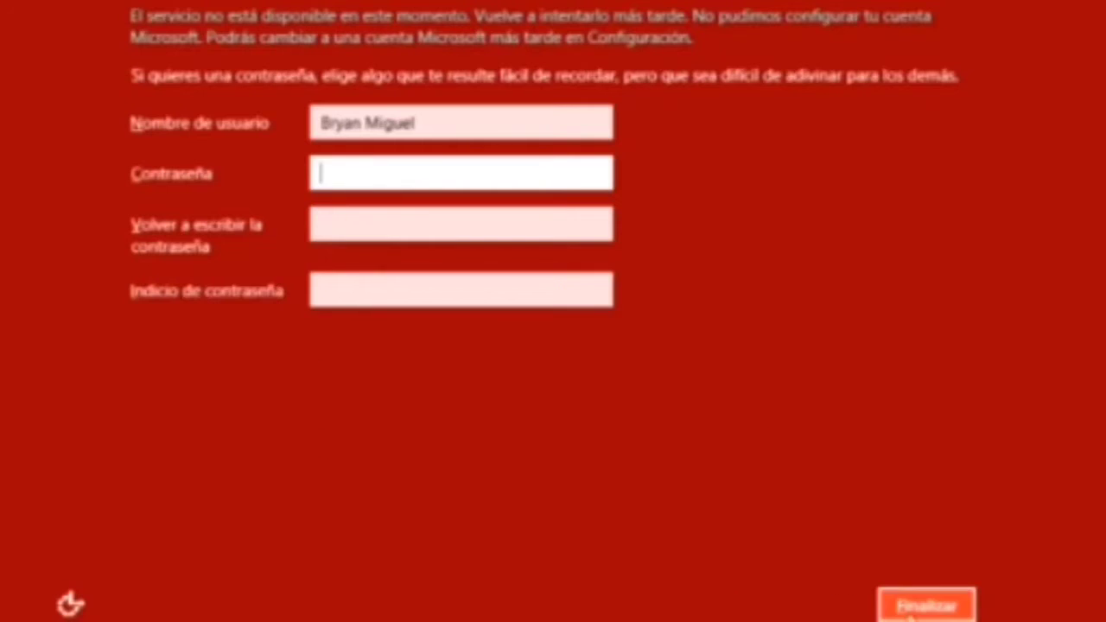
left_click(911, 610)
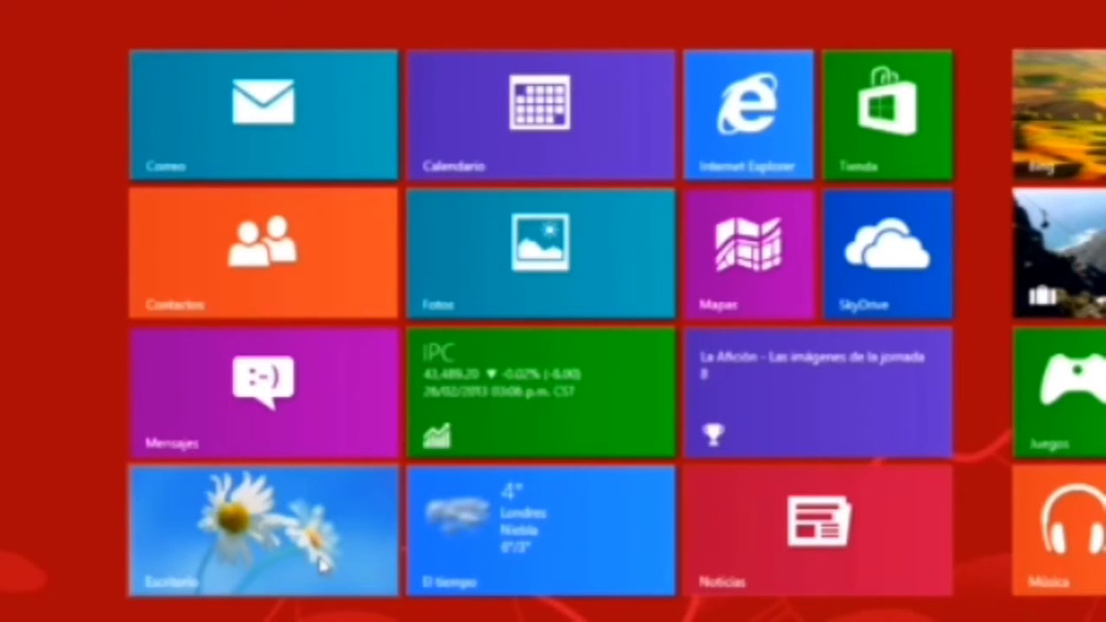
Step: Switch back and forth between the Start screen and desktop, then open the Settings pane
left_click(316, 524)
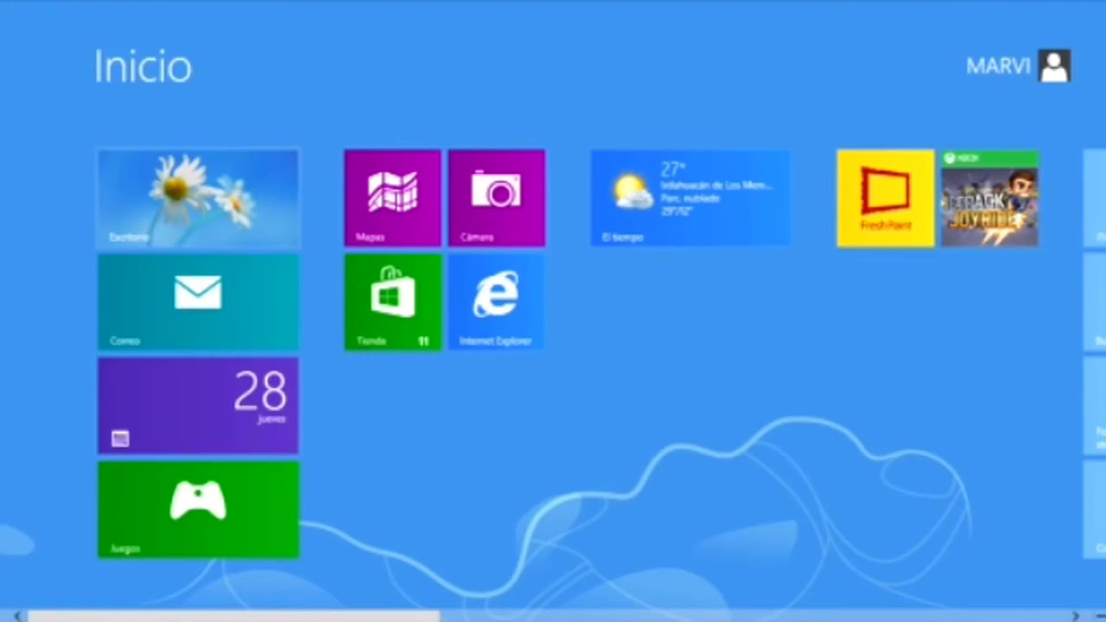
key("super")
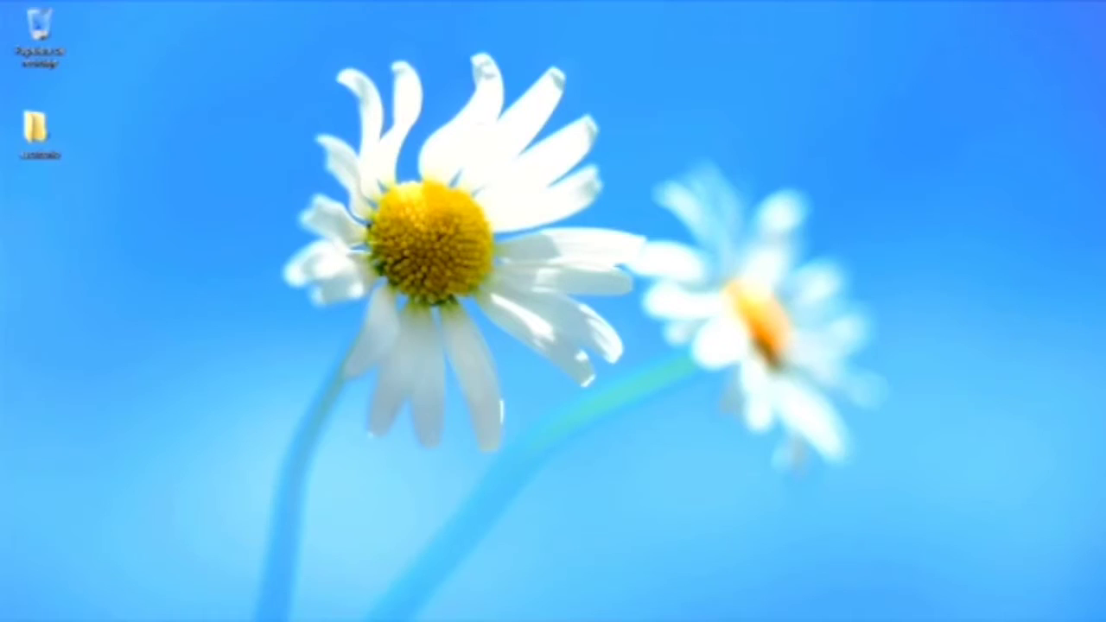
key("super")
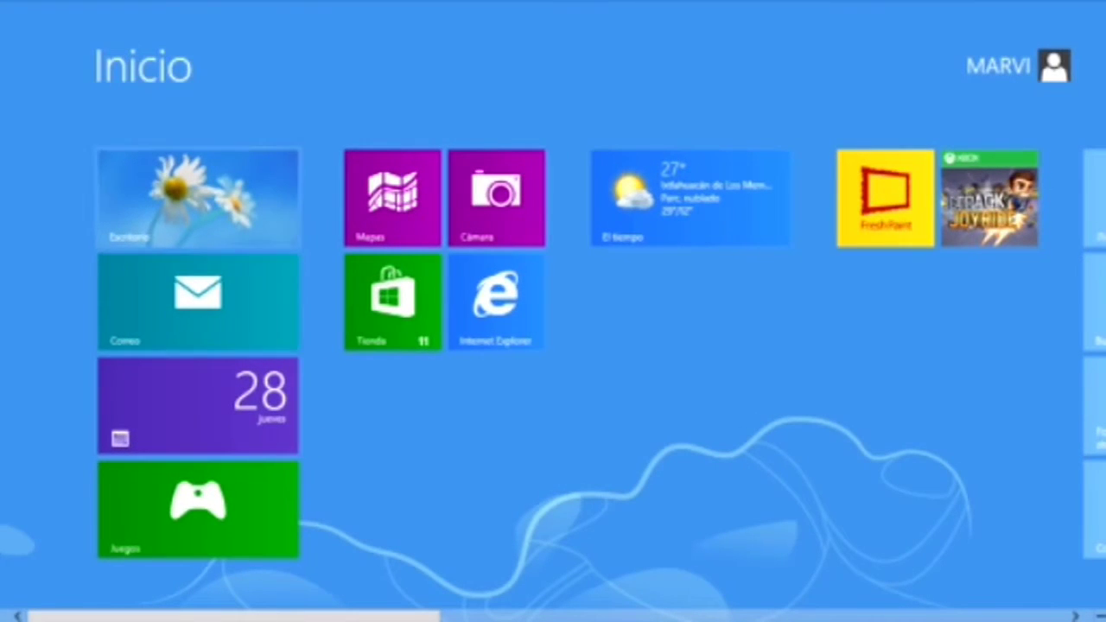
key("super")
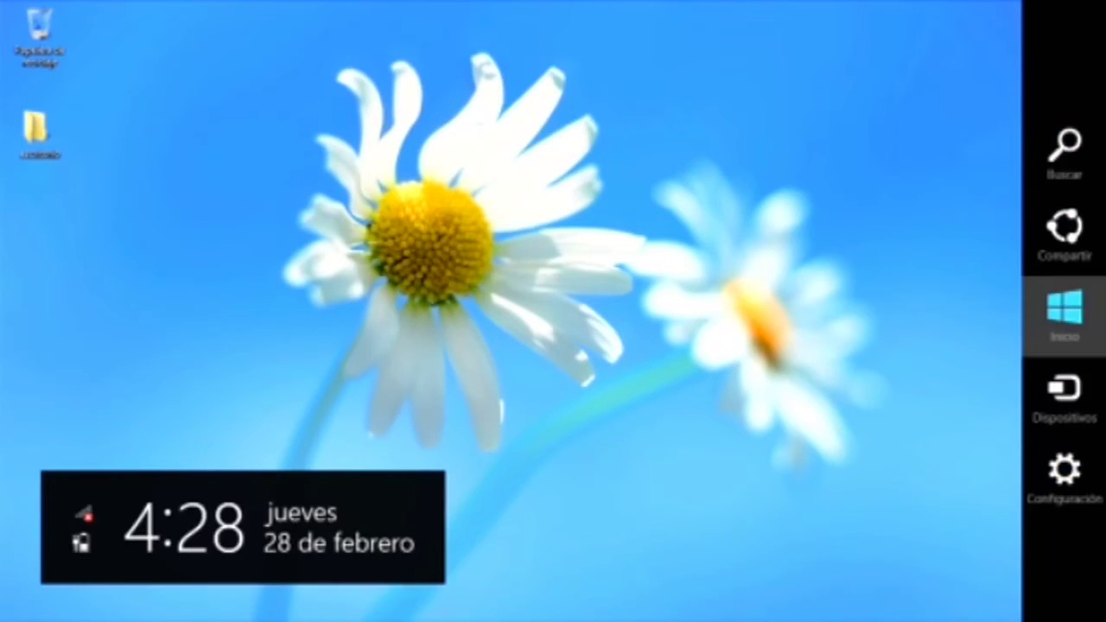
left_click(1062, 303)
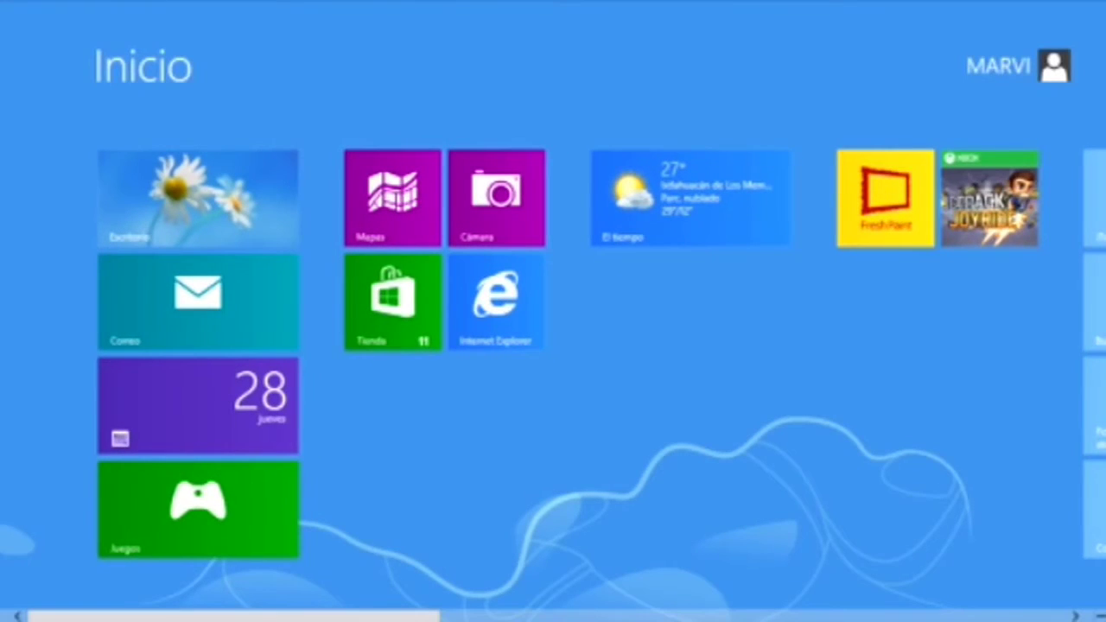
left_click(177, 166)
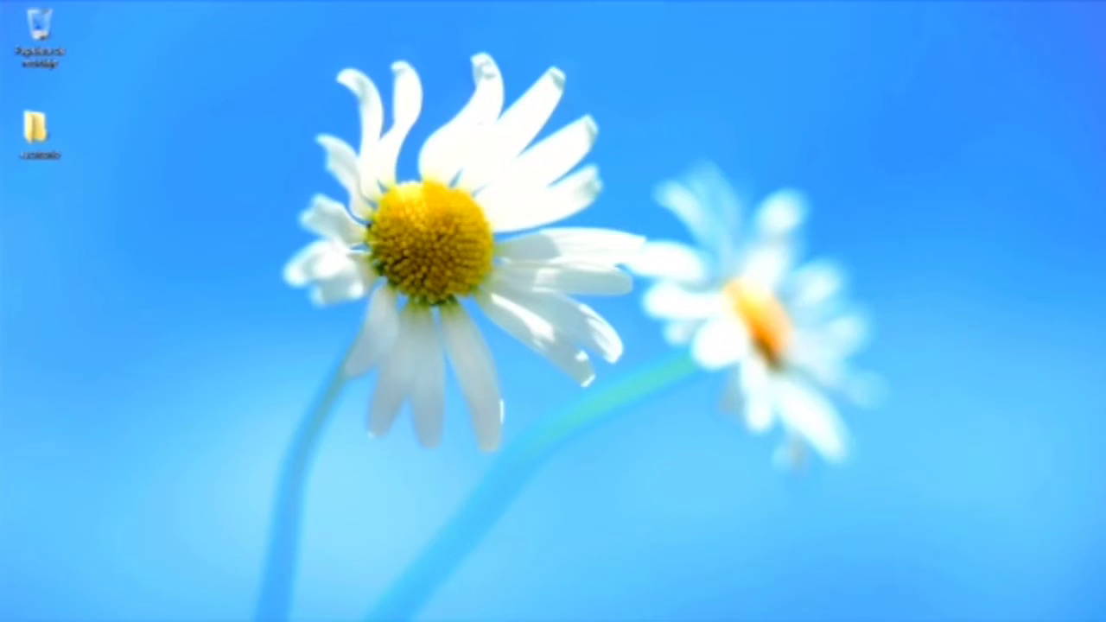
mouse_move(1102, 614)
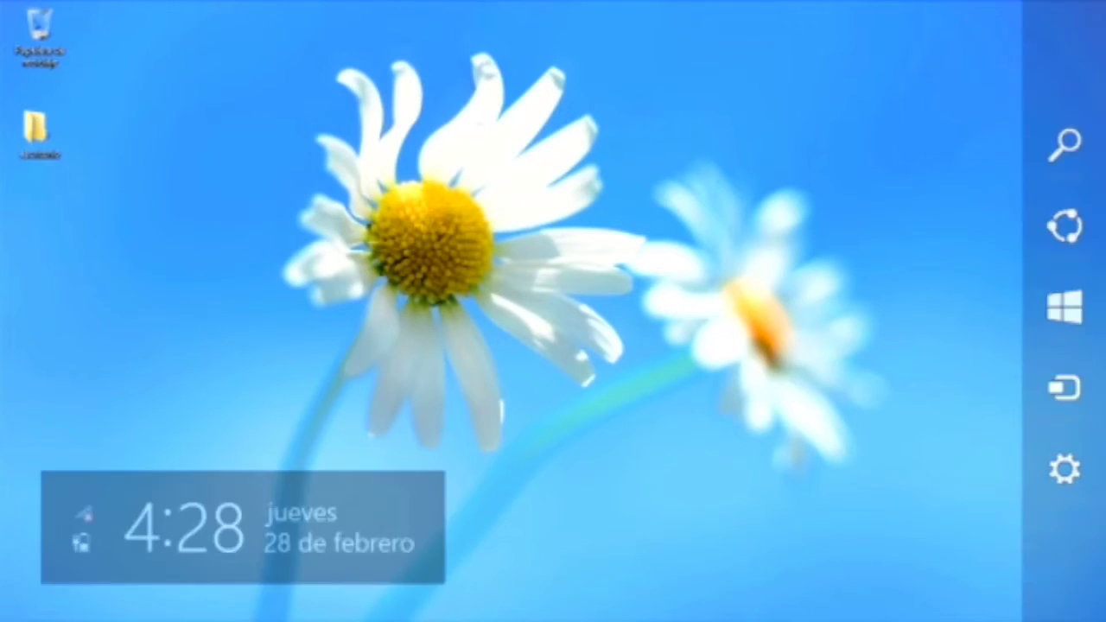
key("Return")
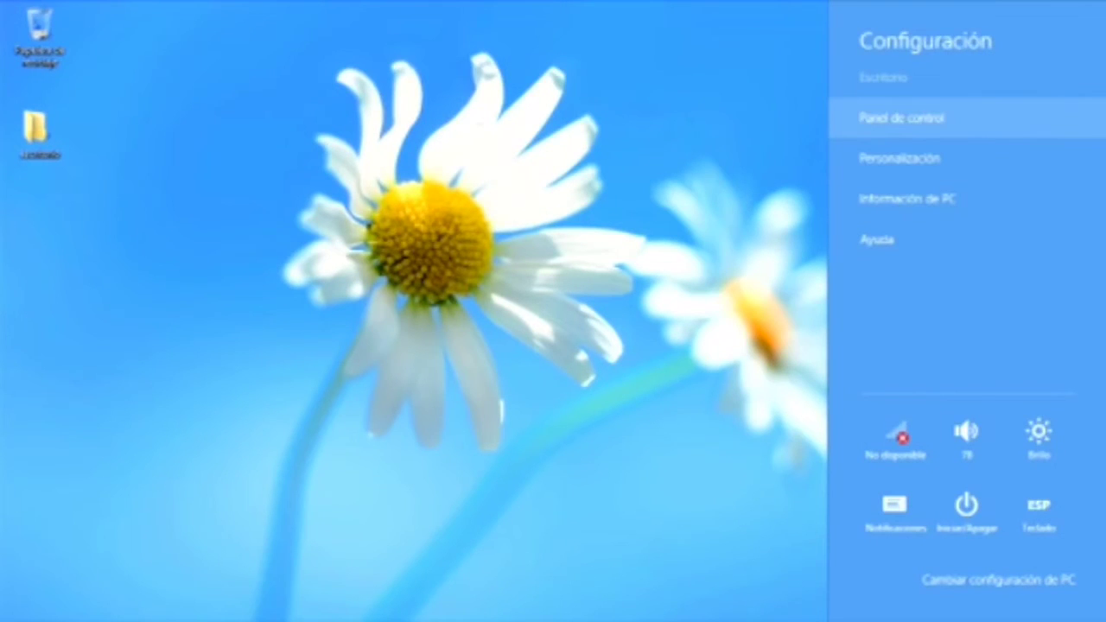
key("Return")
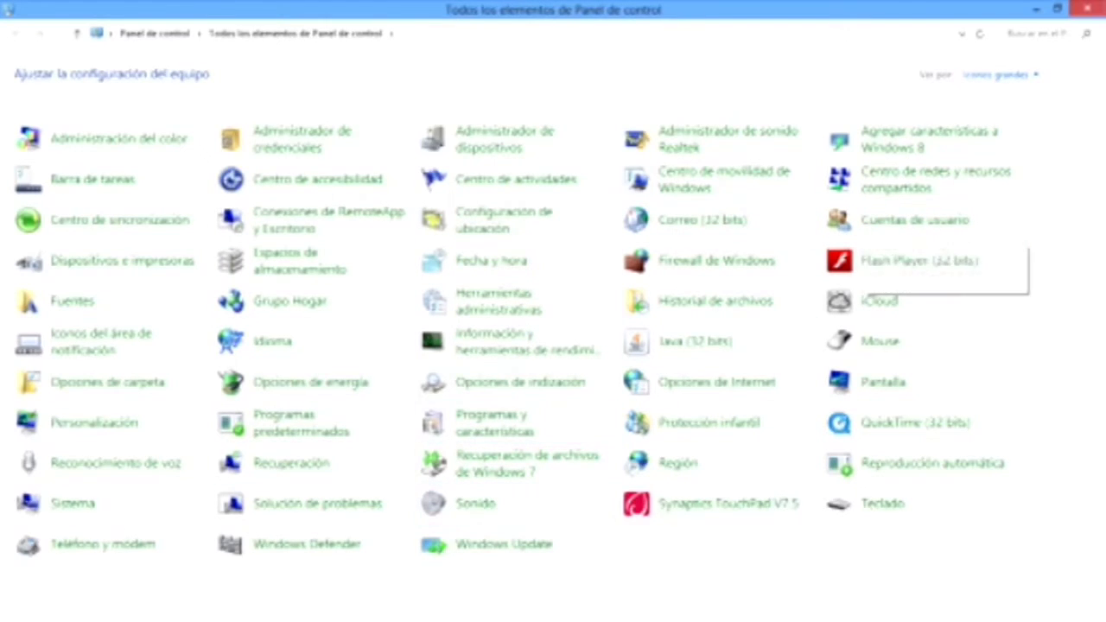
left_click(1105, 621)
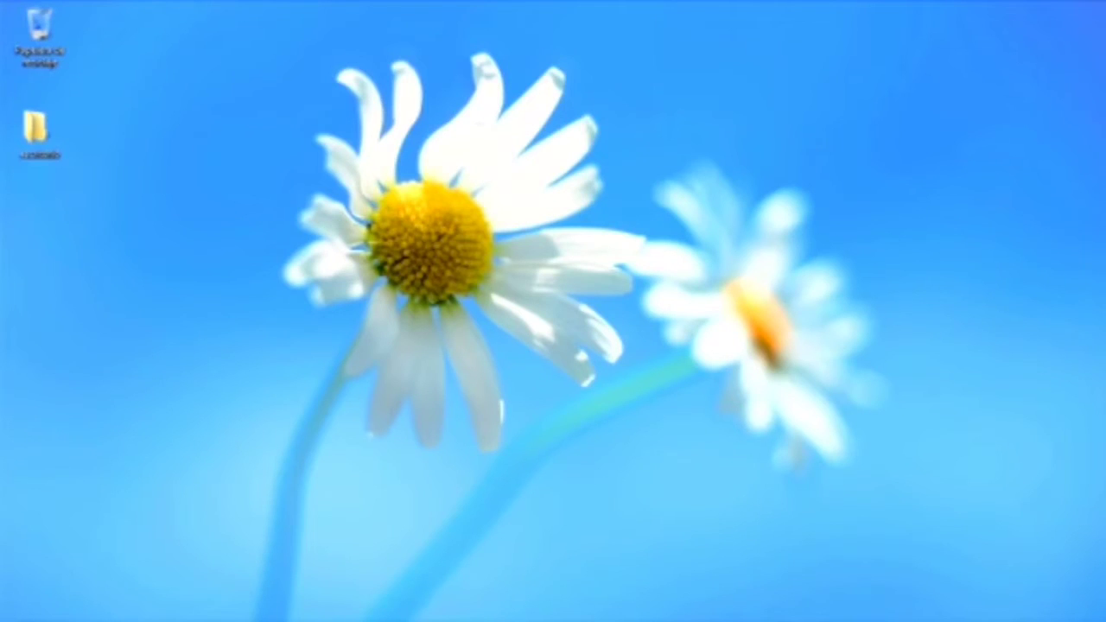
mouse_move(1105, 621)
left_click(1062, 467)
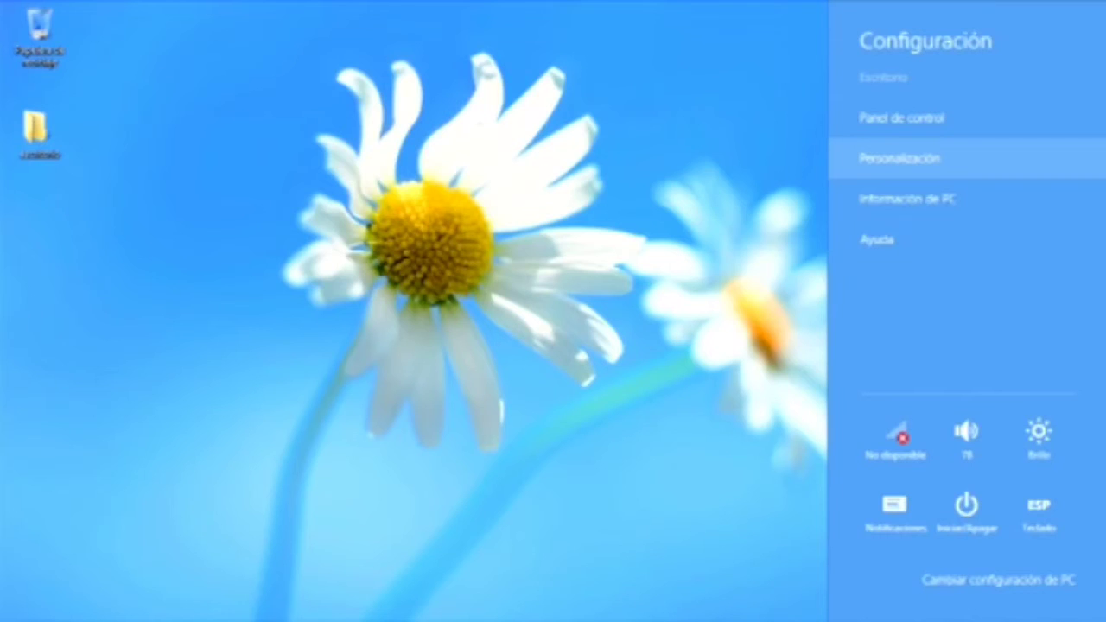
Step: Apply the Tema sin guardar theme in Personalization and minimize the window to view the wallpaper
left_click(900, 158)
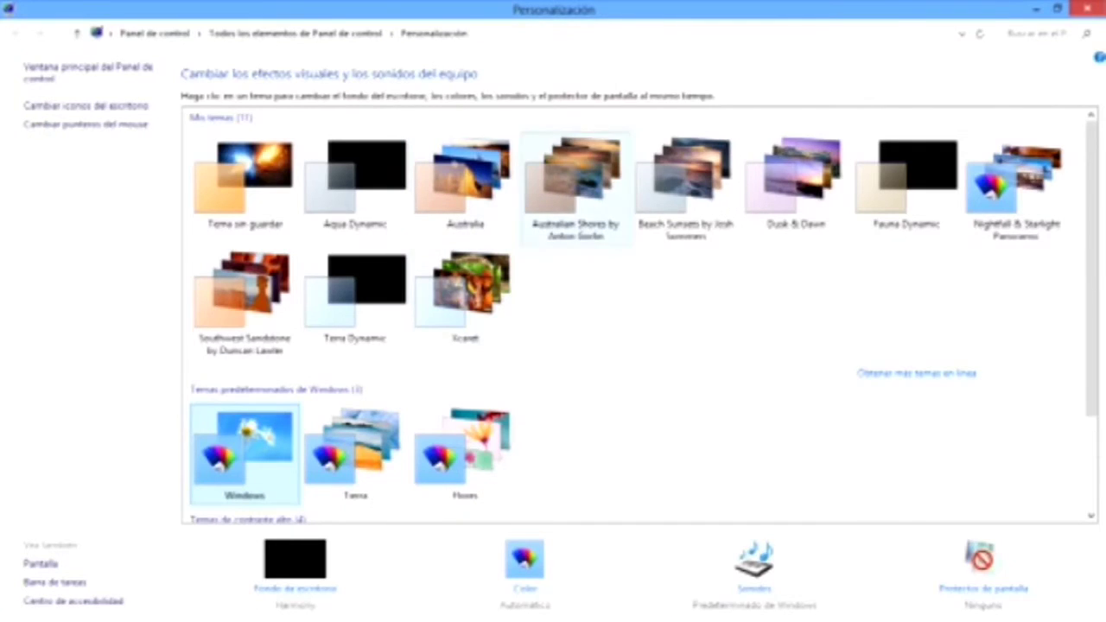
left_click(244, 181)
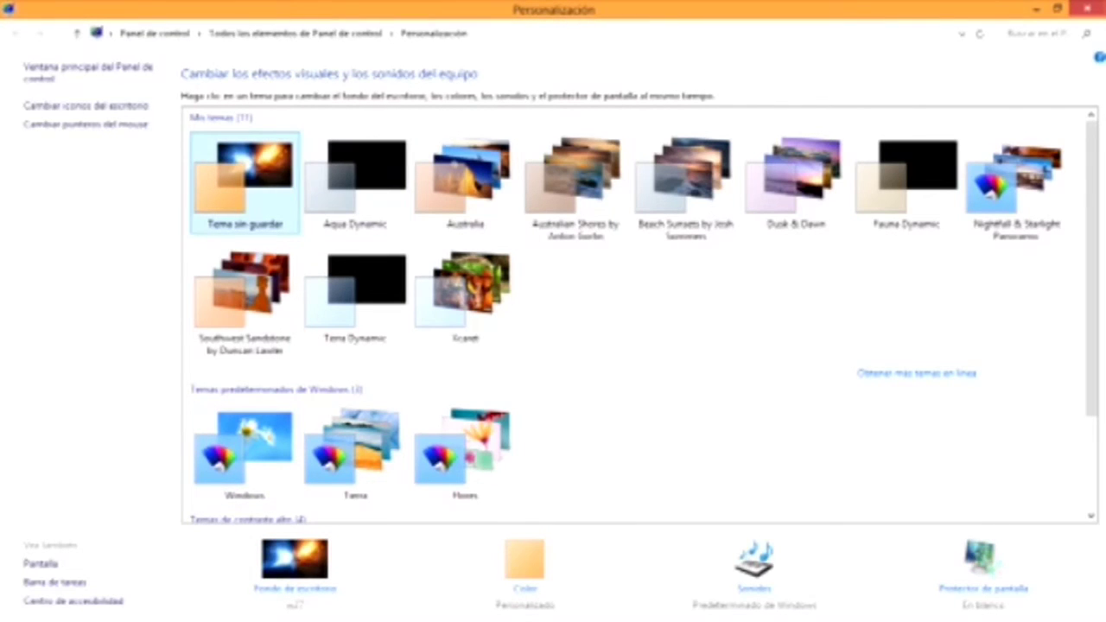
left_click(1036, 9)
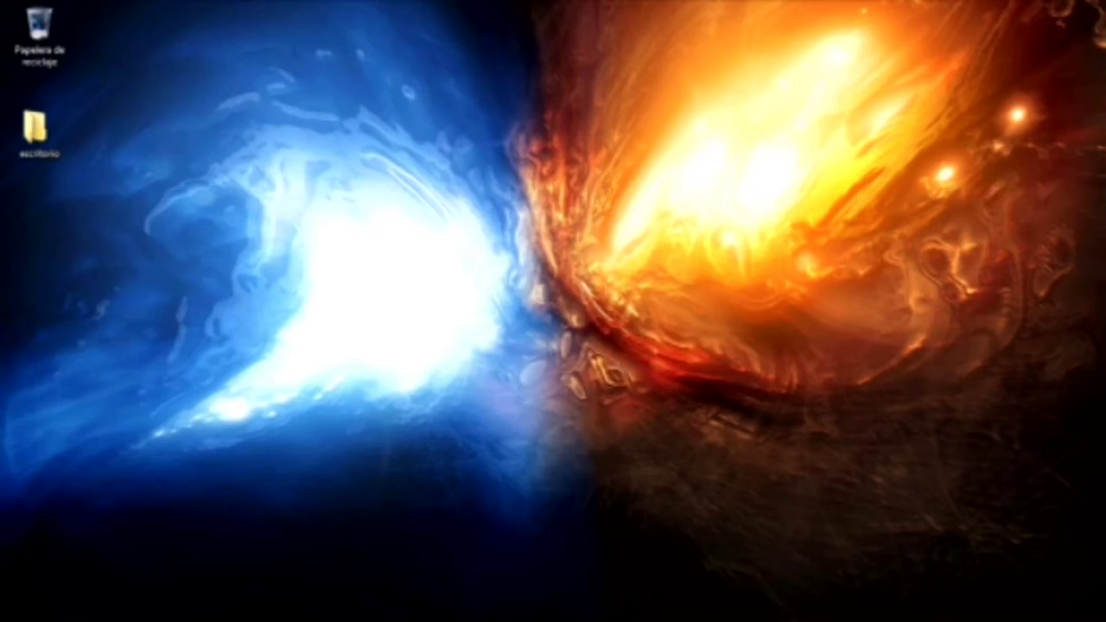
Step: Reopen Personalization from the Settings charm, maximize it, and apply the built-in Windows theme
mouse_move(1105, 0)
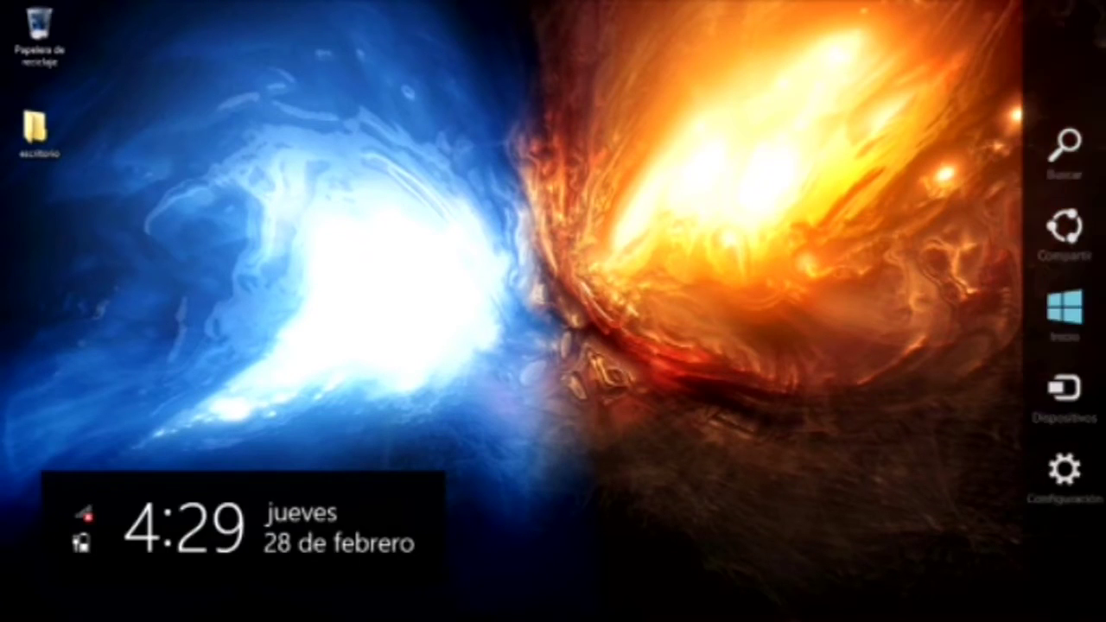
left_click(1064, 471)
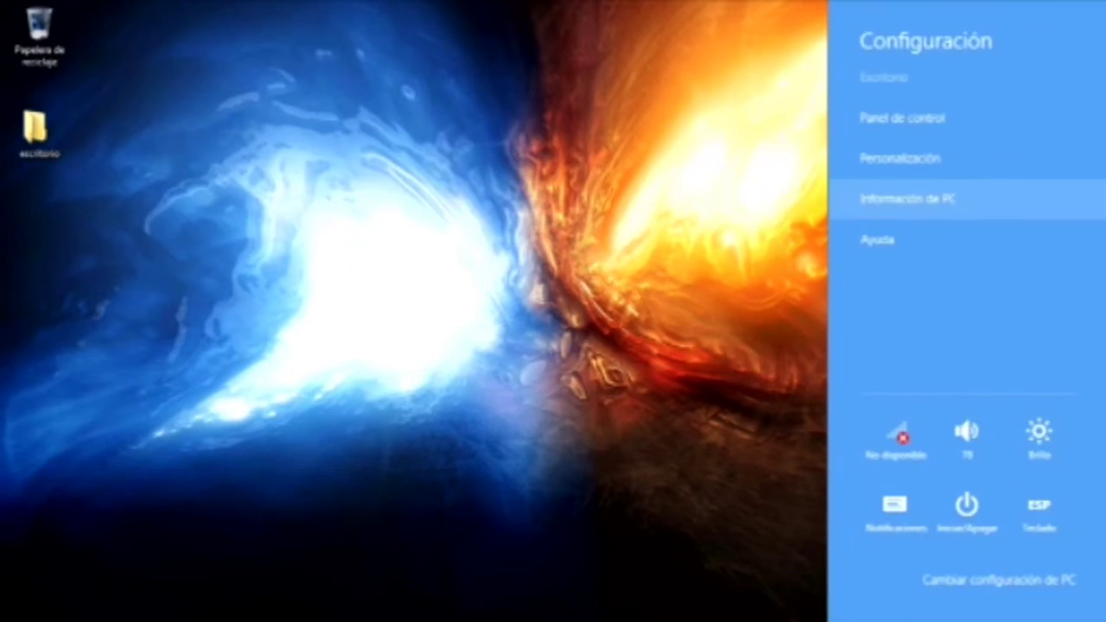
left_click(899, 156)
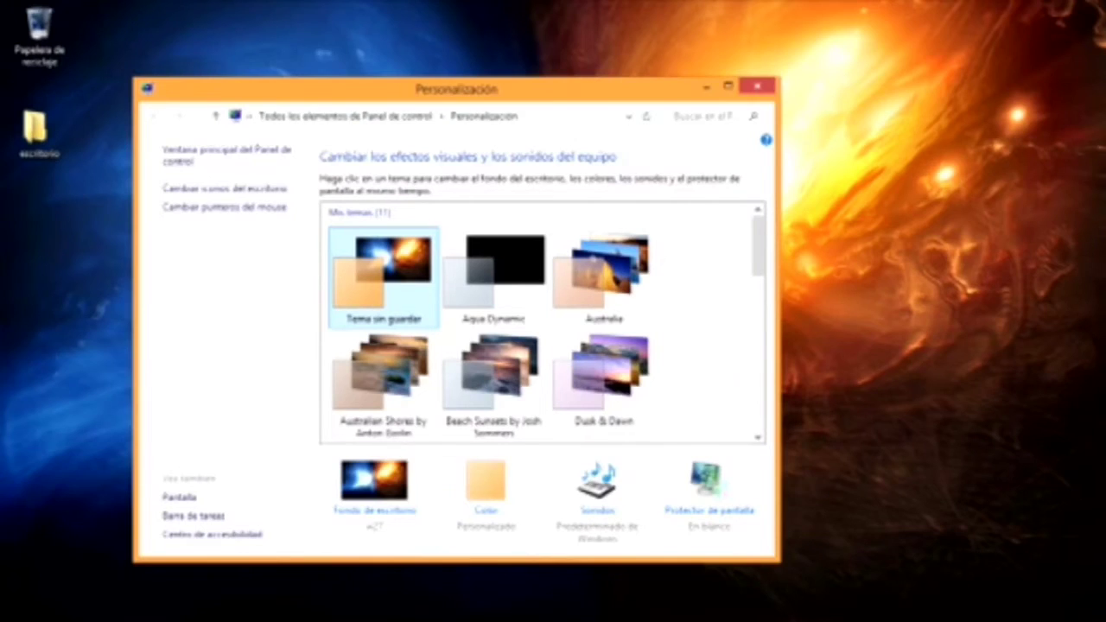
left_click(728, 87)
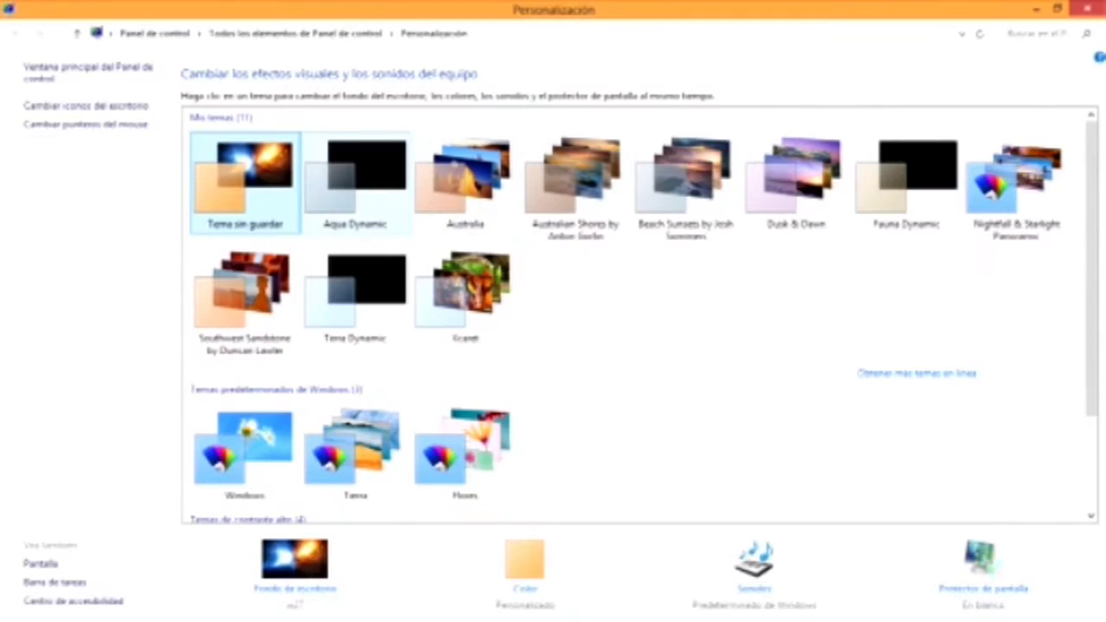
left_click(244, 451)
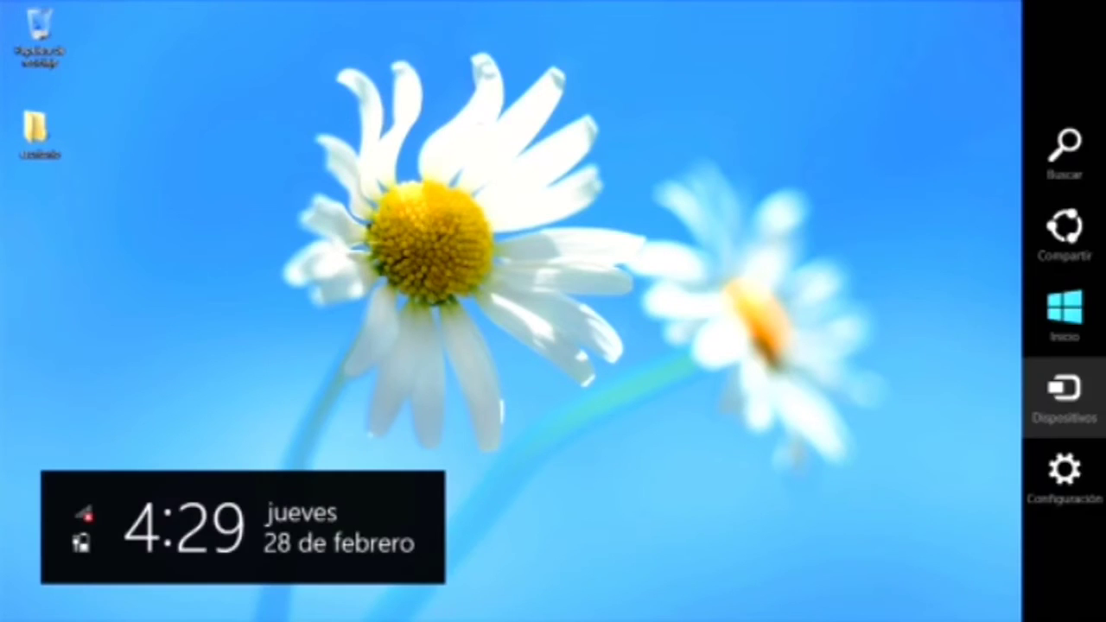
Step: Reopen Personalization via the desktop's Personalizar shortcut option and maximize the window
key("super+i")
key("Up")
key("Up")
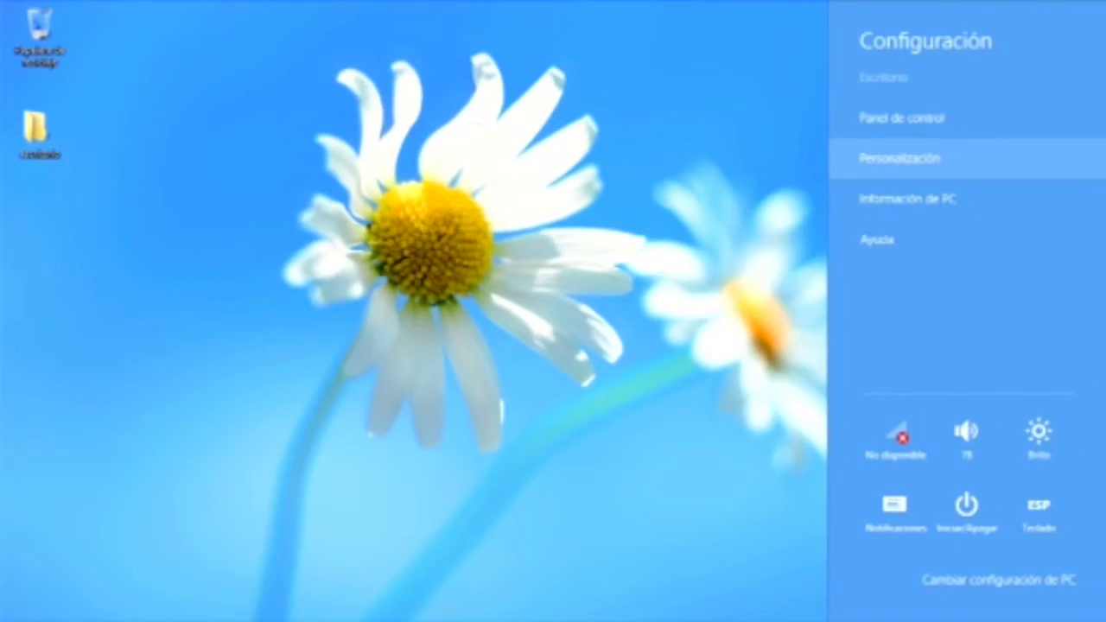
key("Escape")
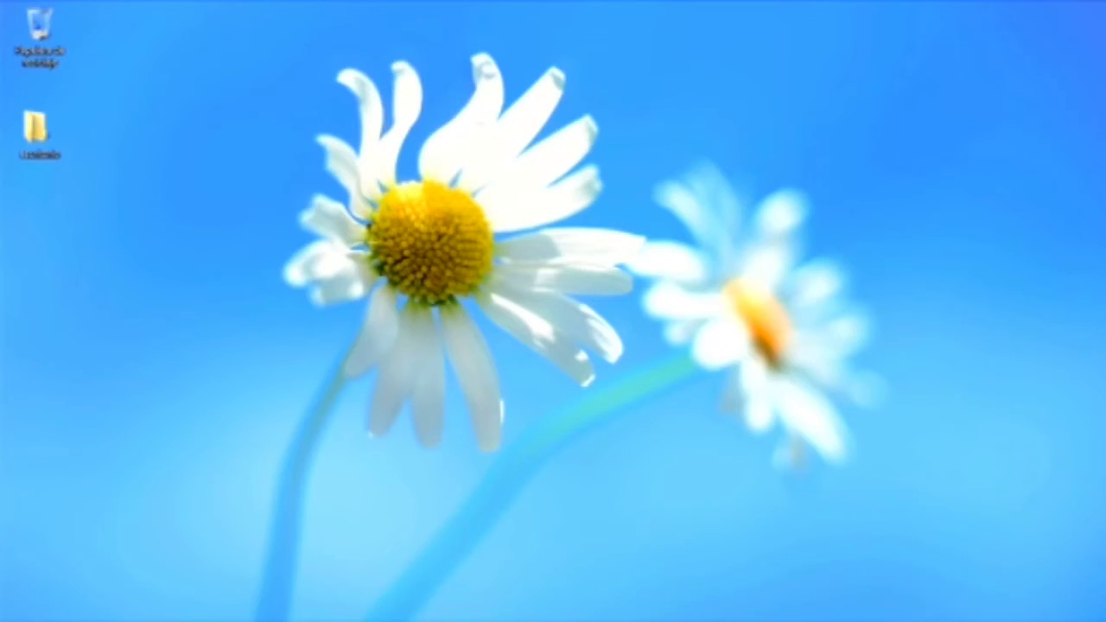
key("shift+F10")
key("Up")
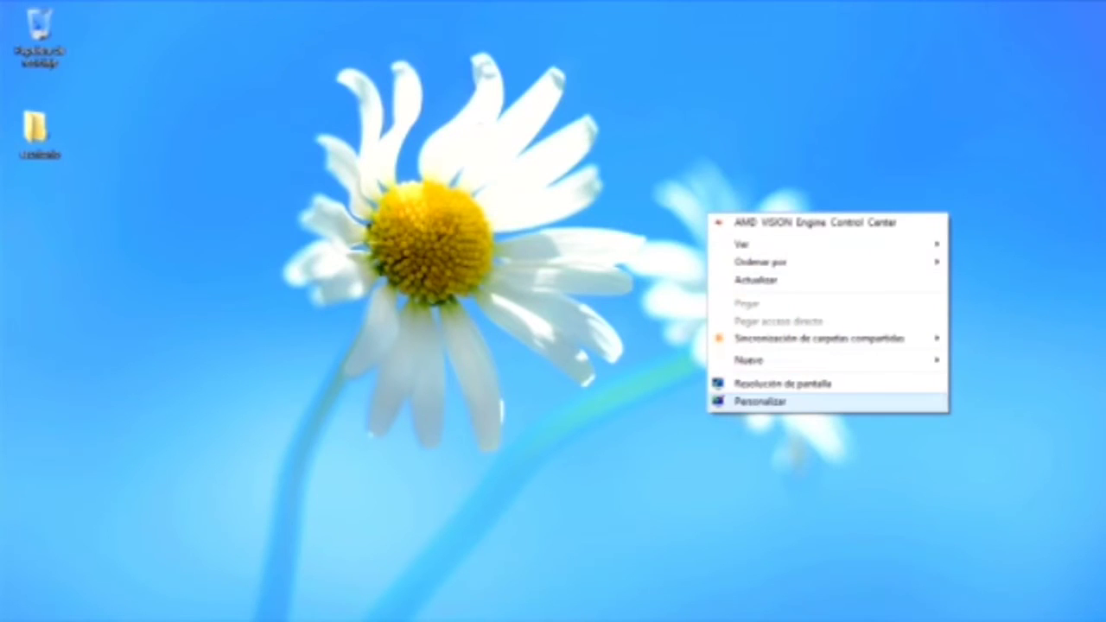
key("Return")
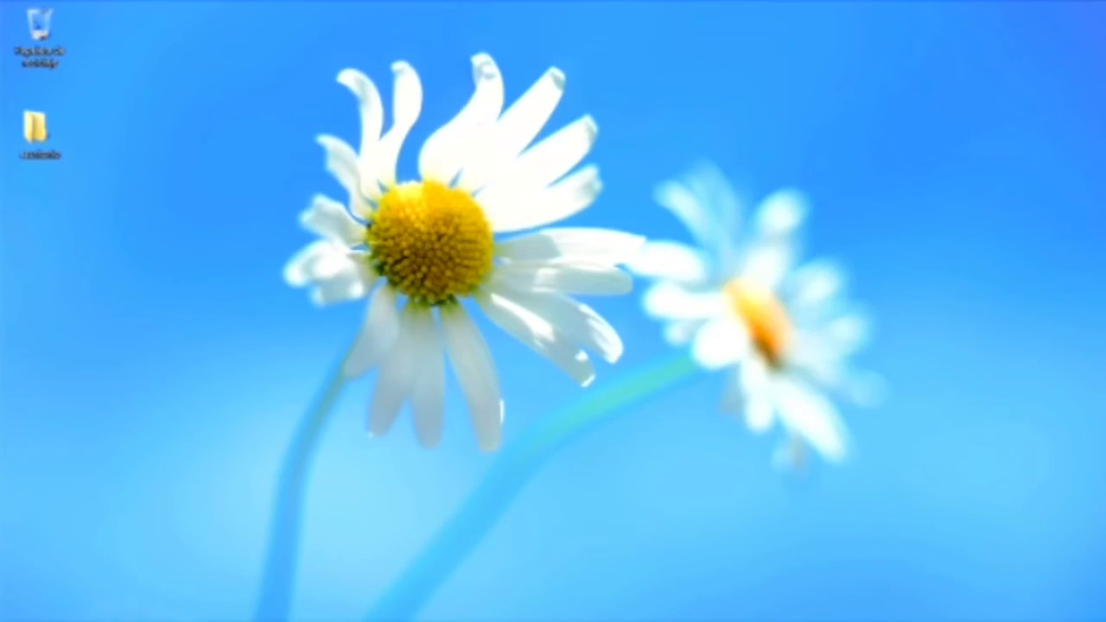
key("super+Up")
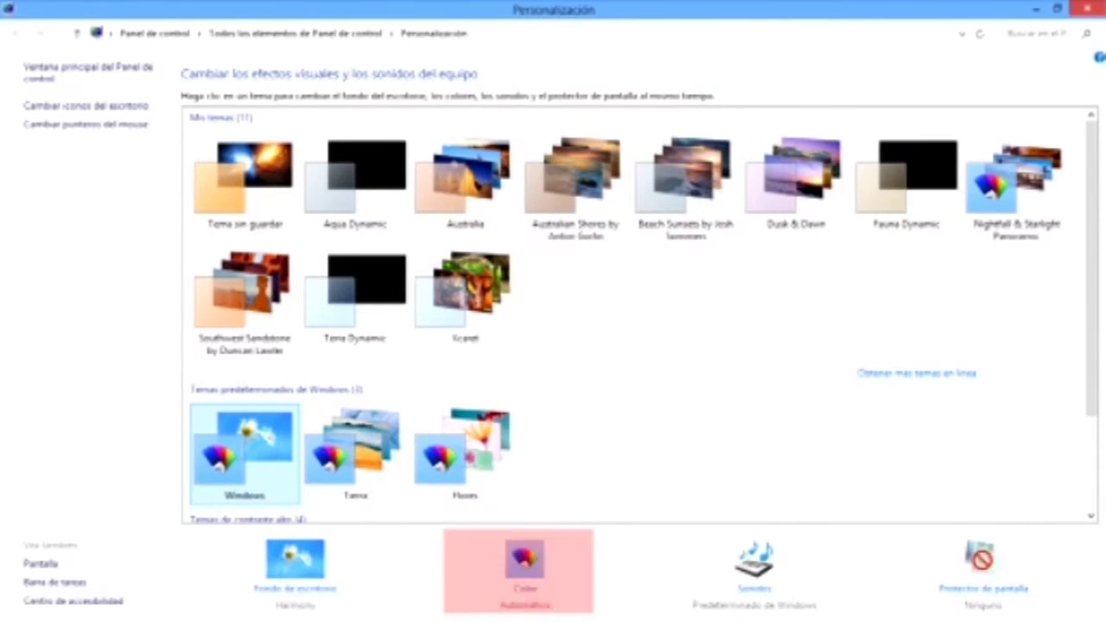
key("Return")
Step: Pick the red swatch for window borders and taskbar, then save the changes
left_click(347, 178)
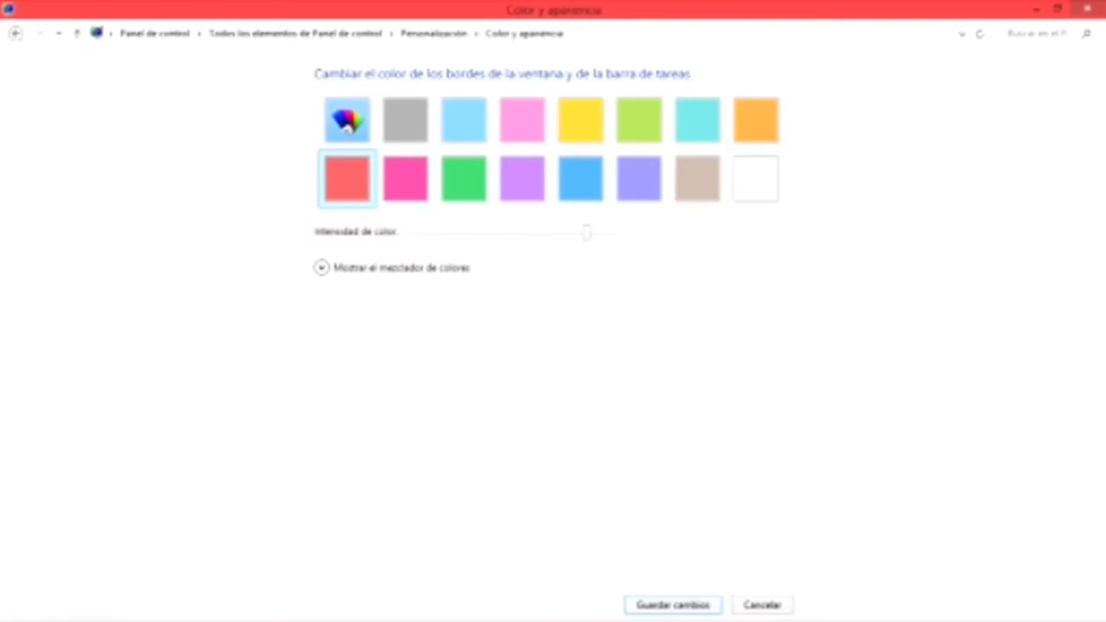
left_click(673, 604)
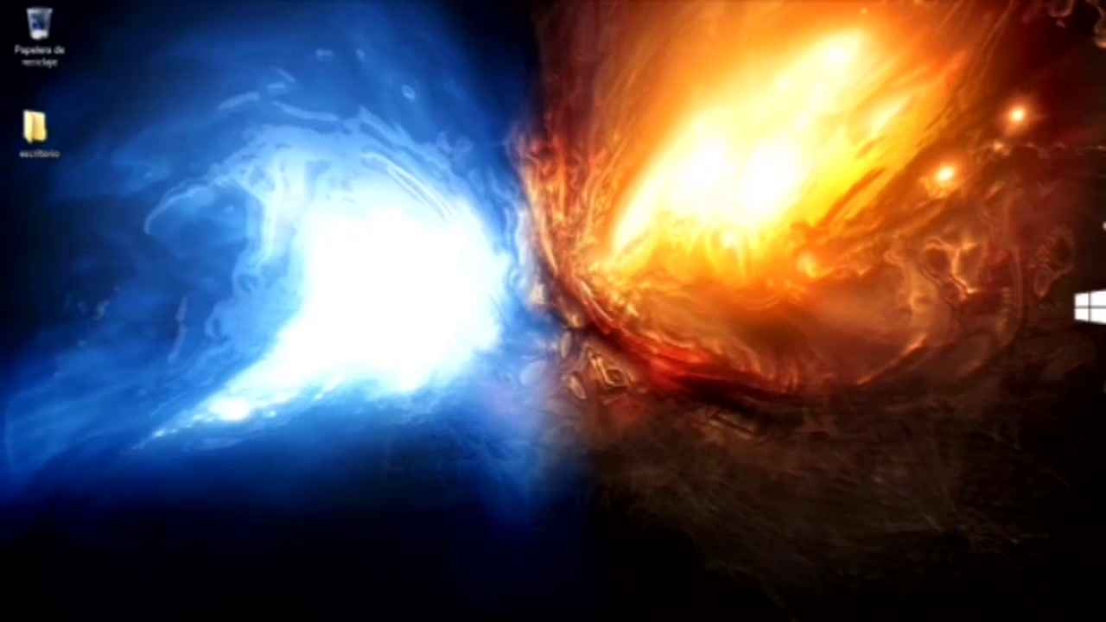
mouse_move(1065, 310)
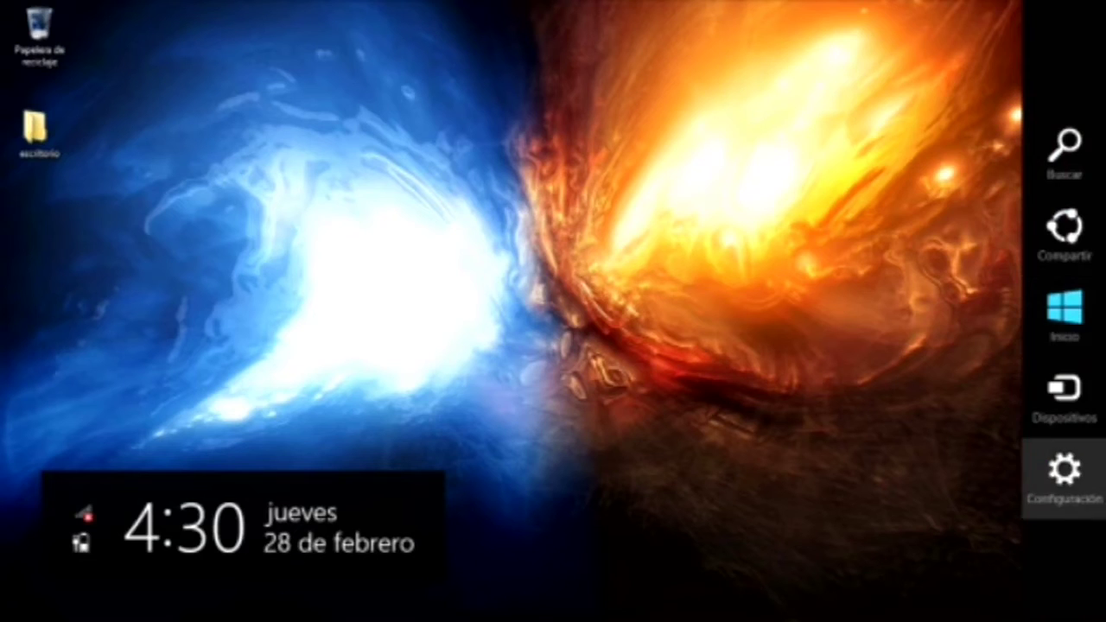
left_click(1065, 473)
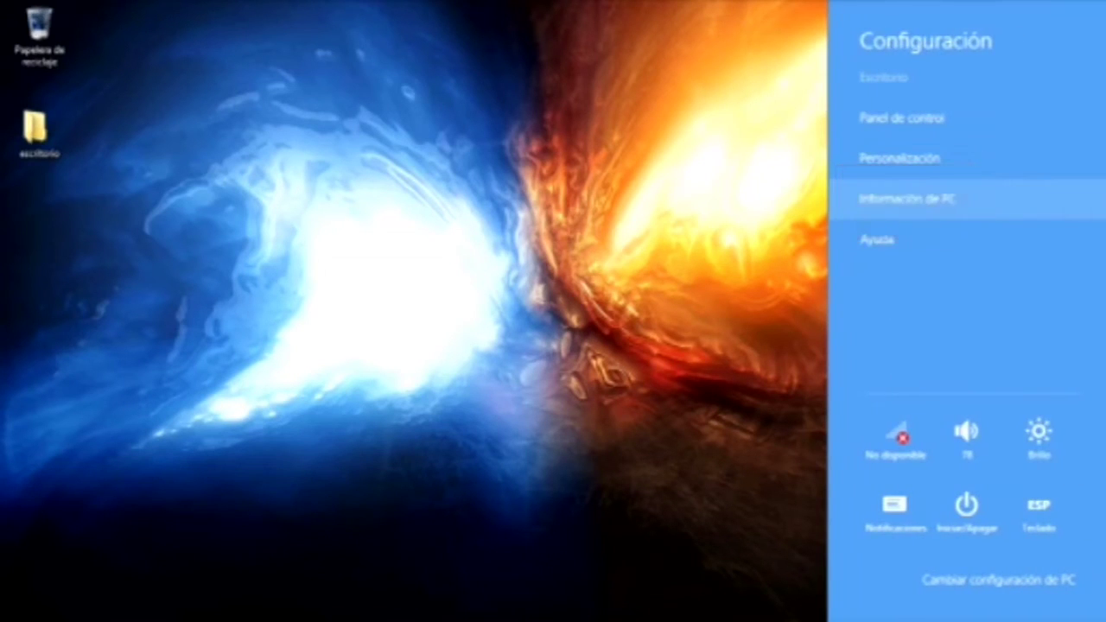
left_click(908, 199)
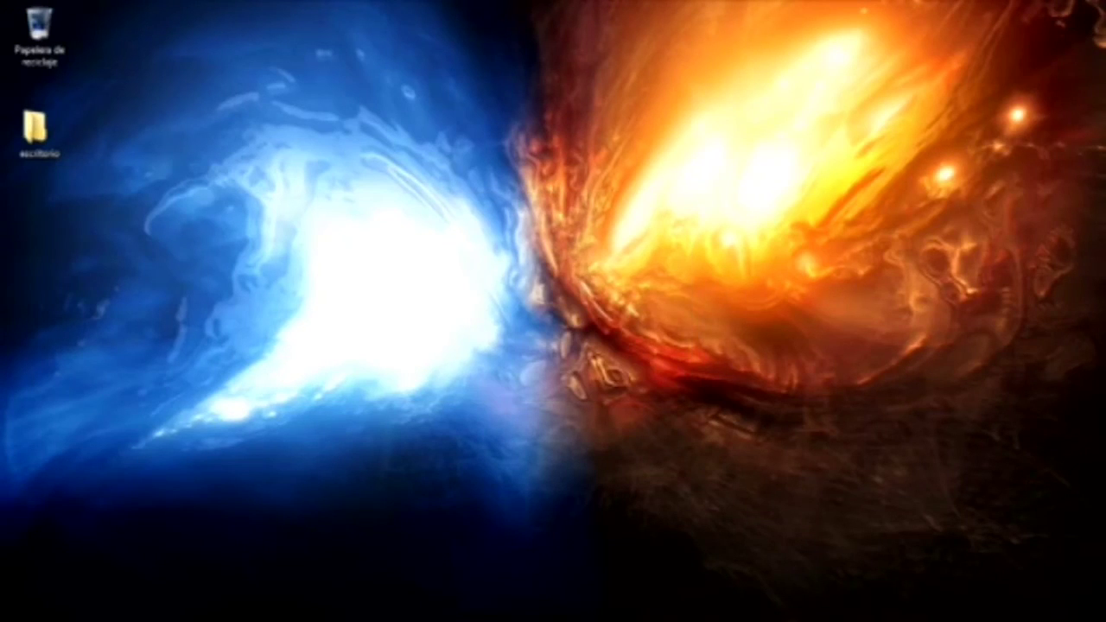
key("super+e")
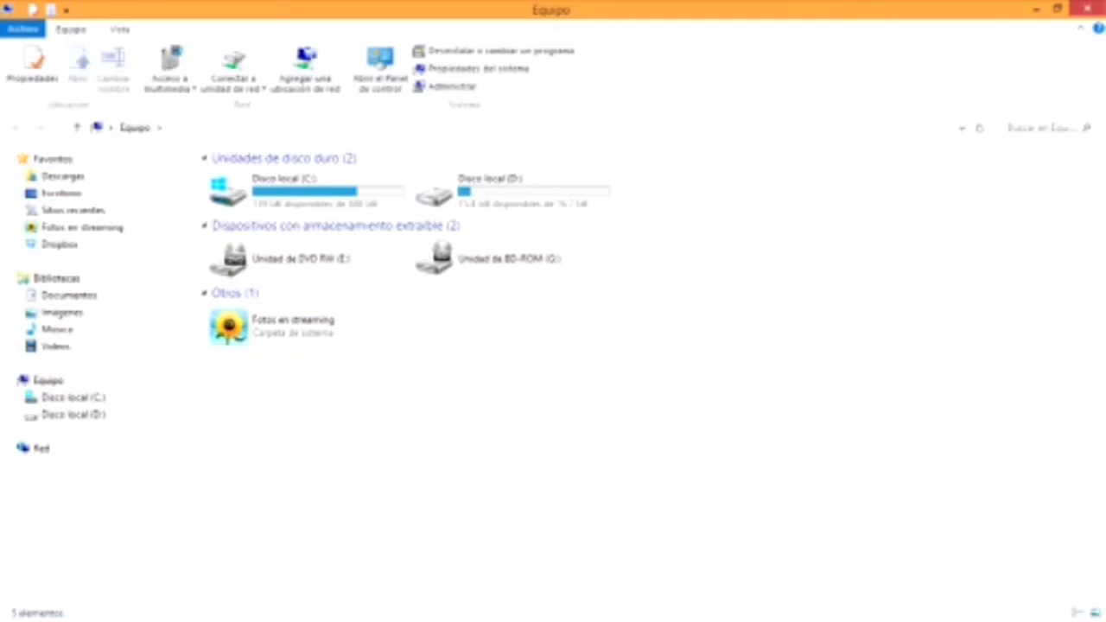
right_click(480, 437)
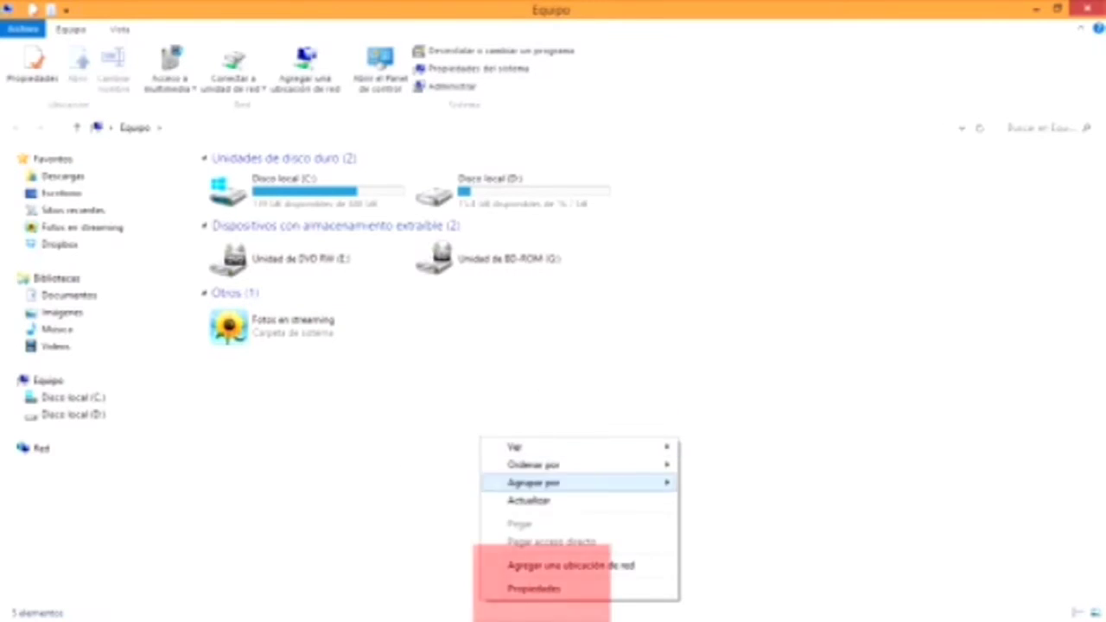
left_click(536, 588)
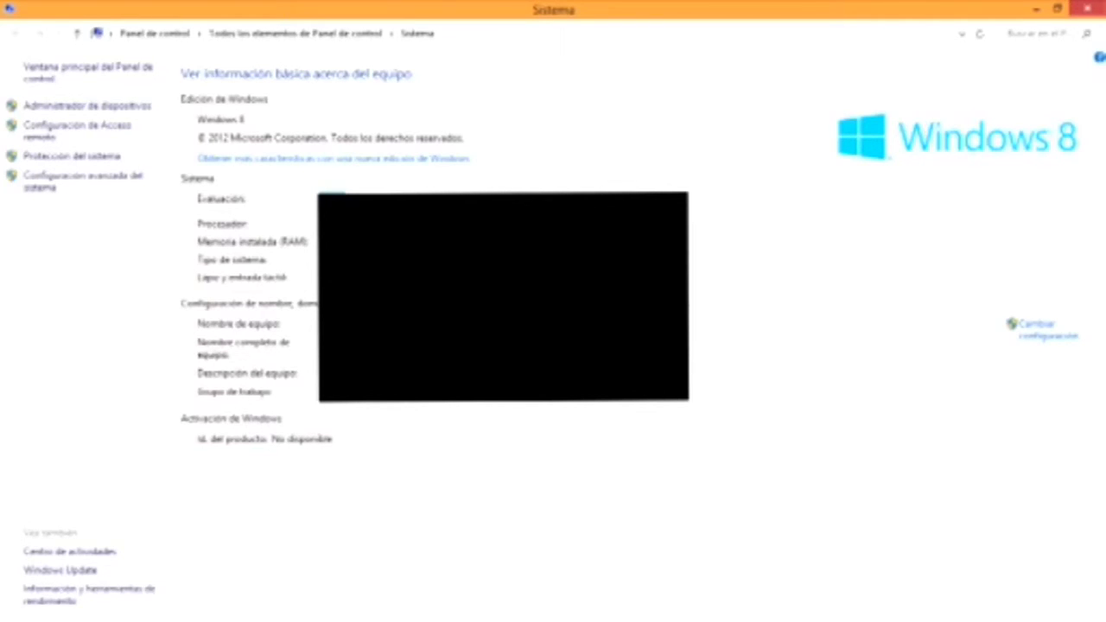
key("super+d")
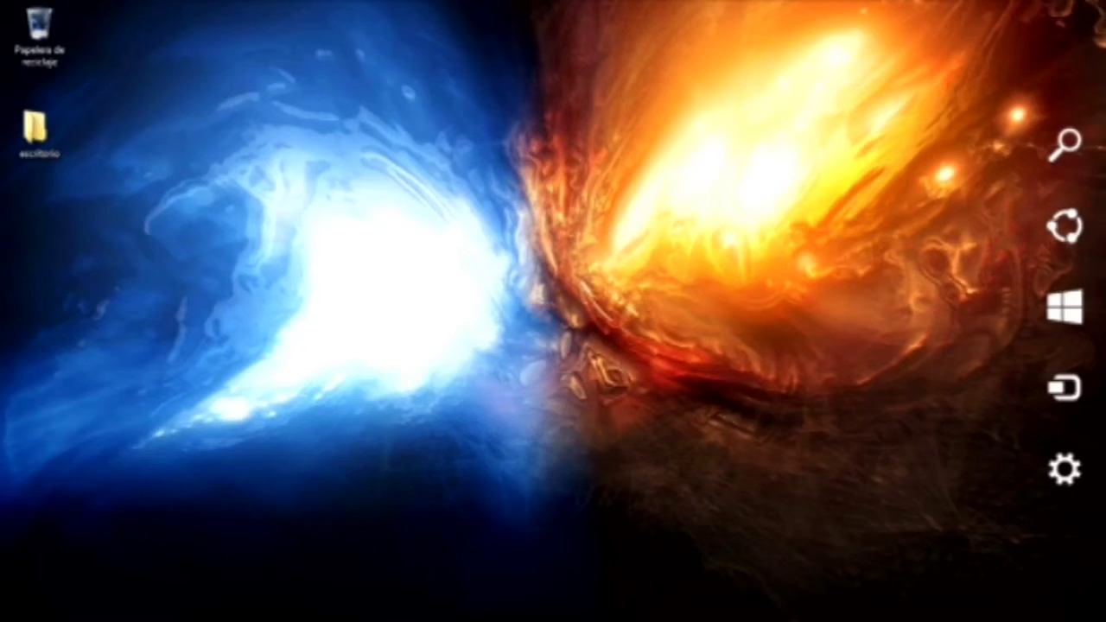
Step: Arrow through the Settings charm's quick tiles, then open Cambiar configuración de PC
left_click(1064, 469)
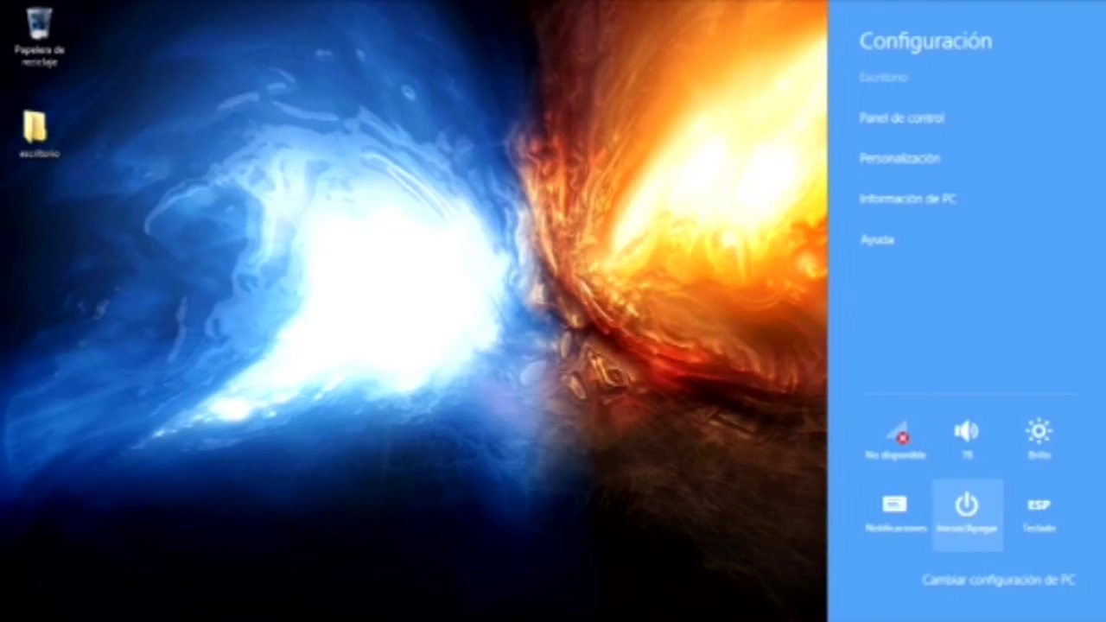
key("Up")
key("Left")
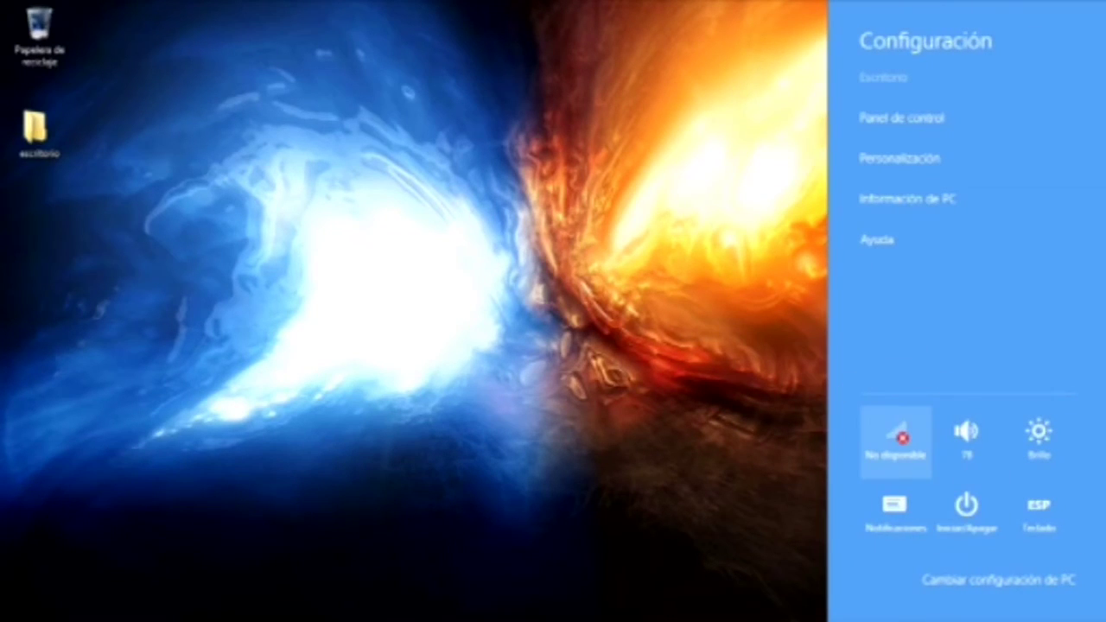
key("Right")
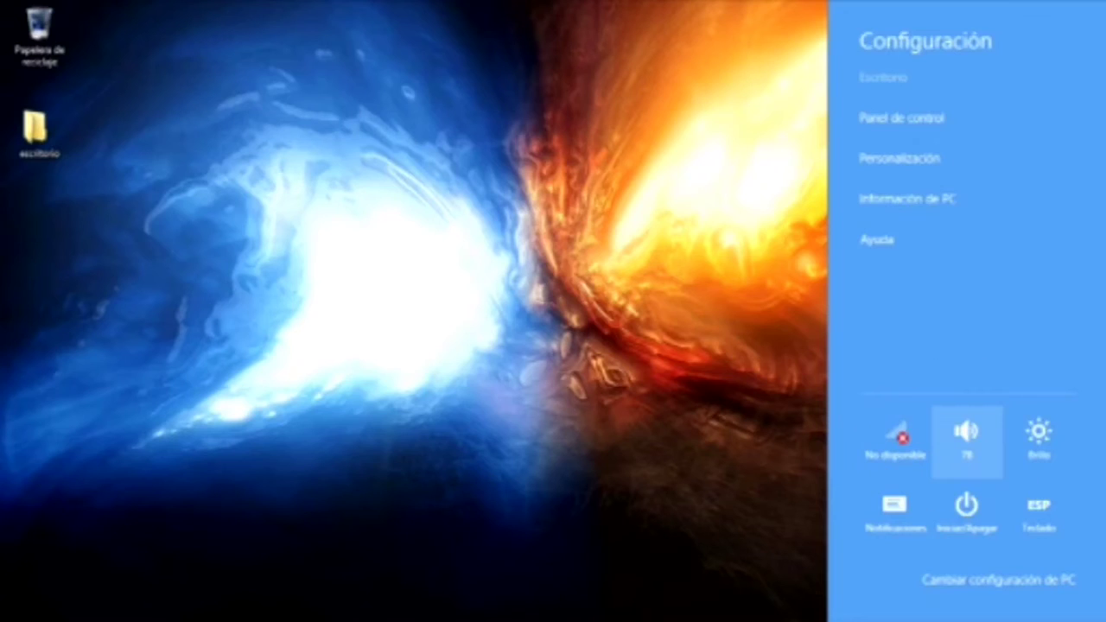
key("Right")
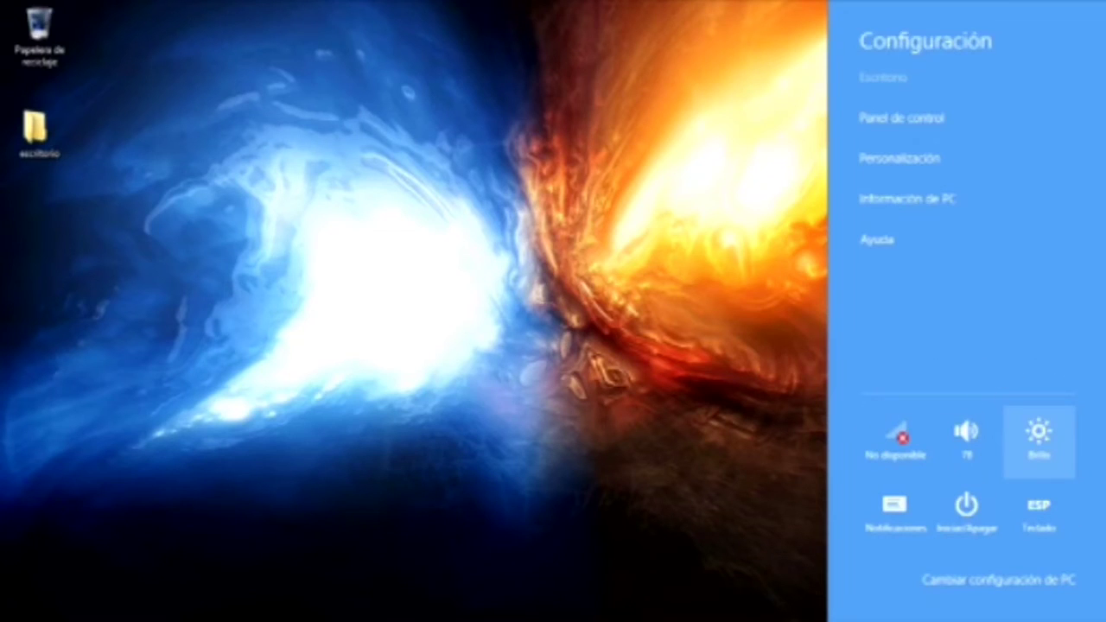
key("Down")
key("Left")
key("Left")
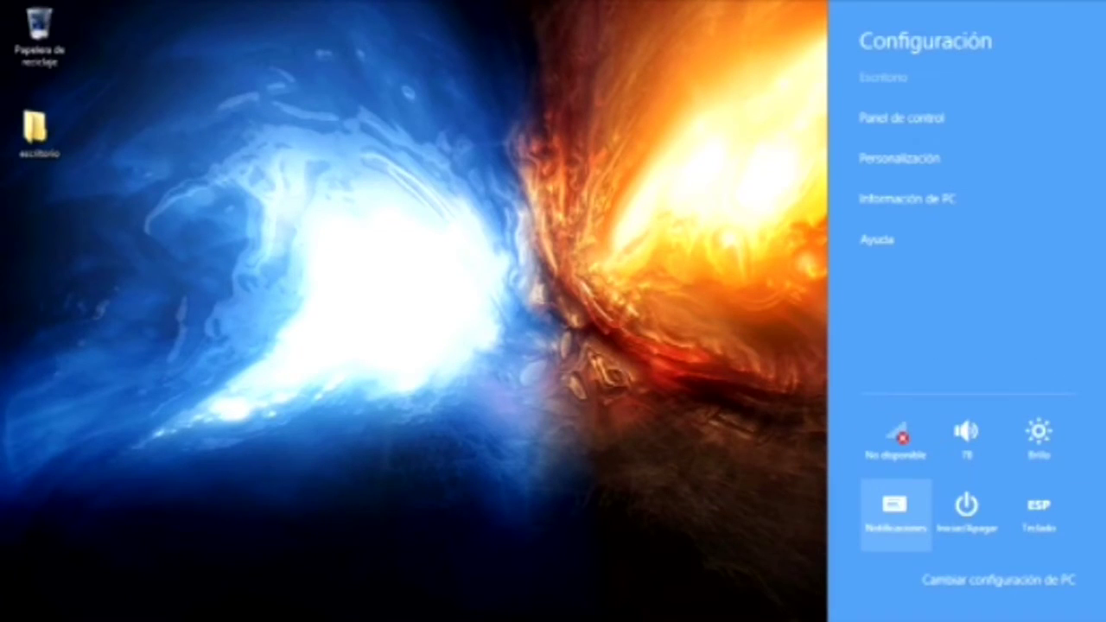
key("Right")
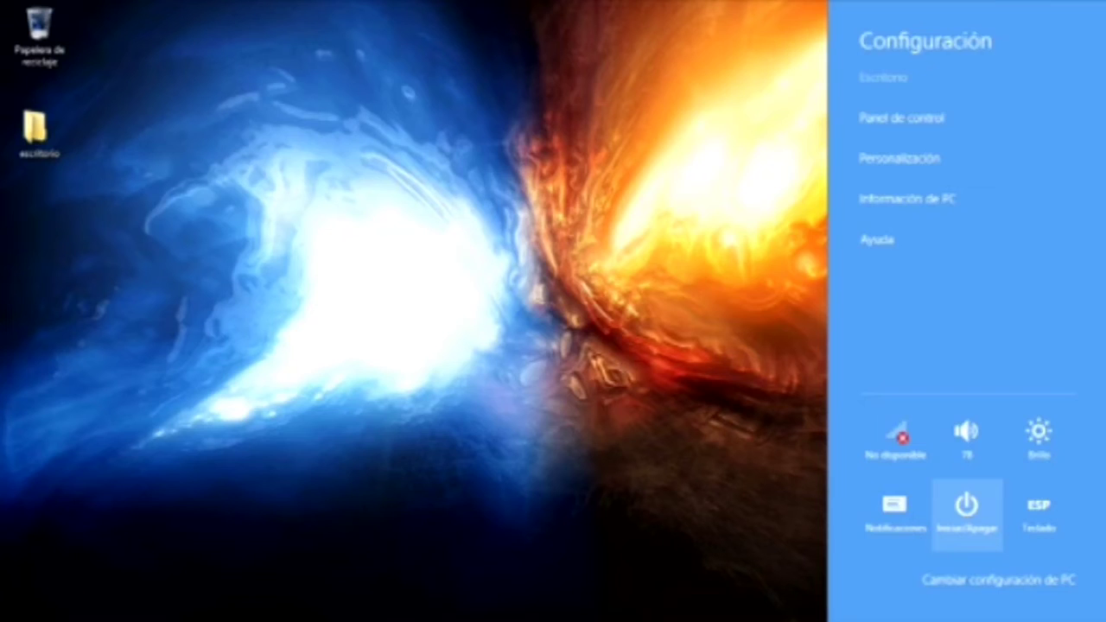
key("Right")
key("Down")
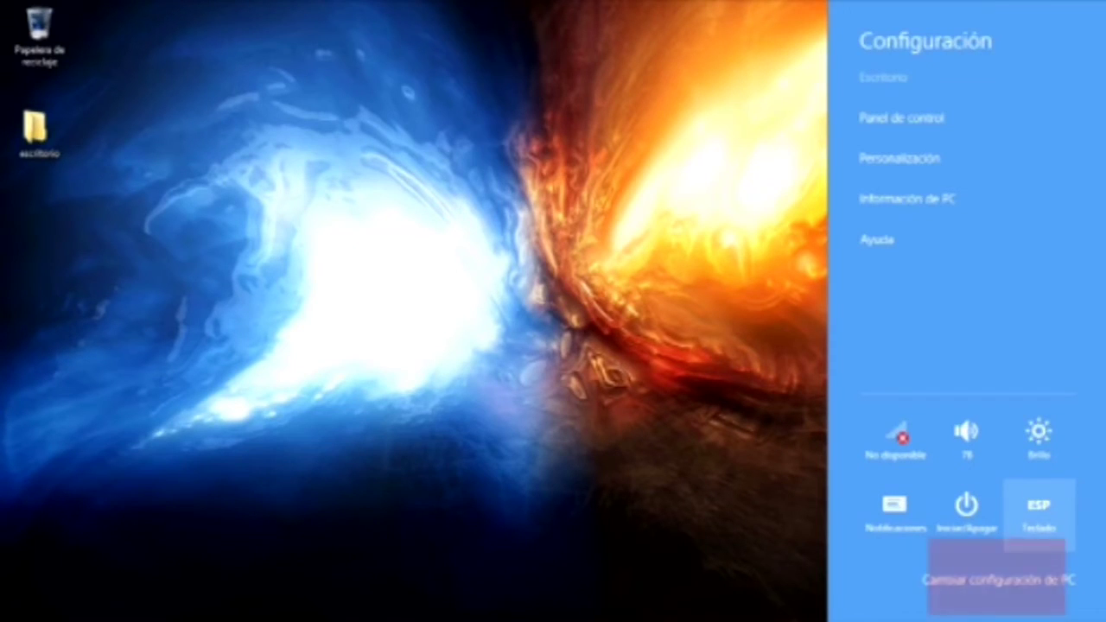
key("Return")
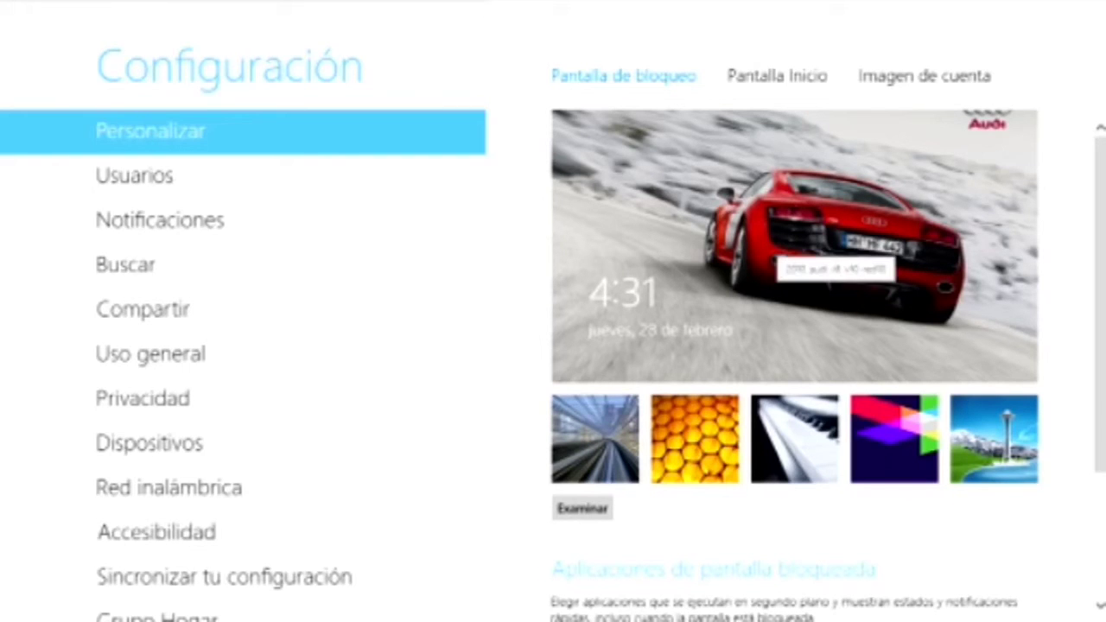
Step: Set the lock screen background to the Space Needle picture
left_click(994, 438)
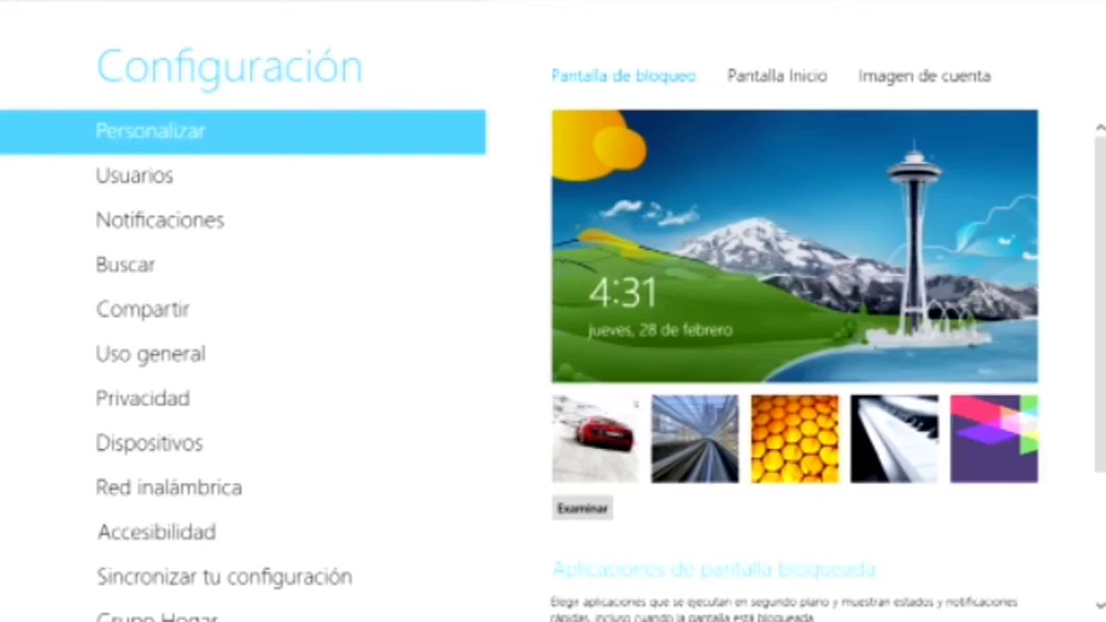
scroll(795, 346, "down", 3)
scroll(795, 346, "up", 3)
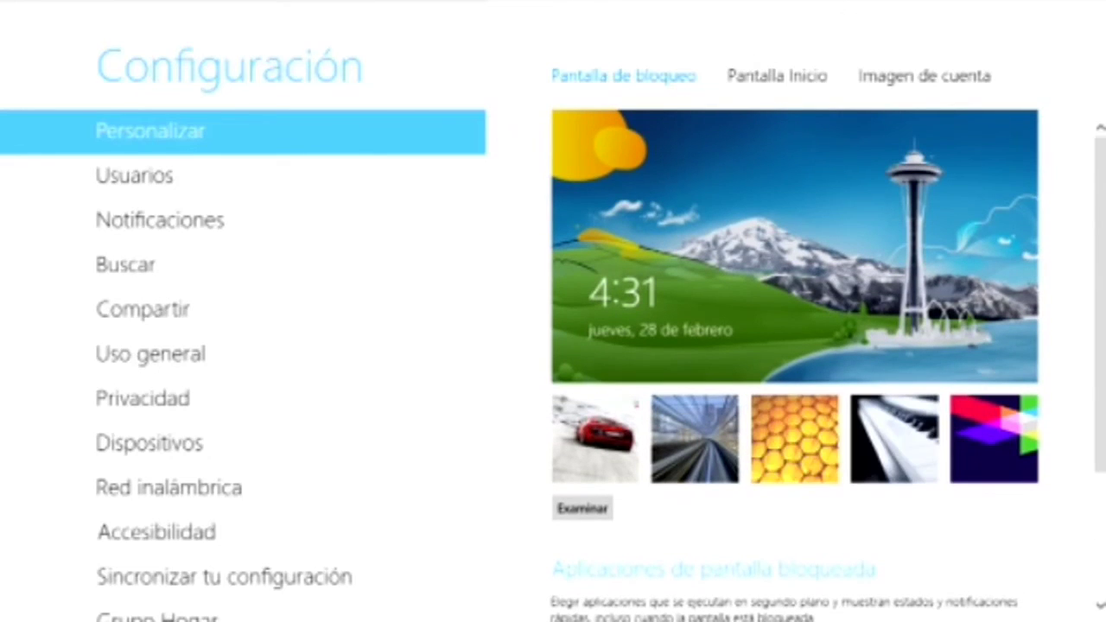
scroll(795, 363, "down", 3)
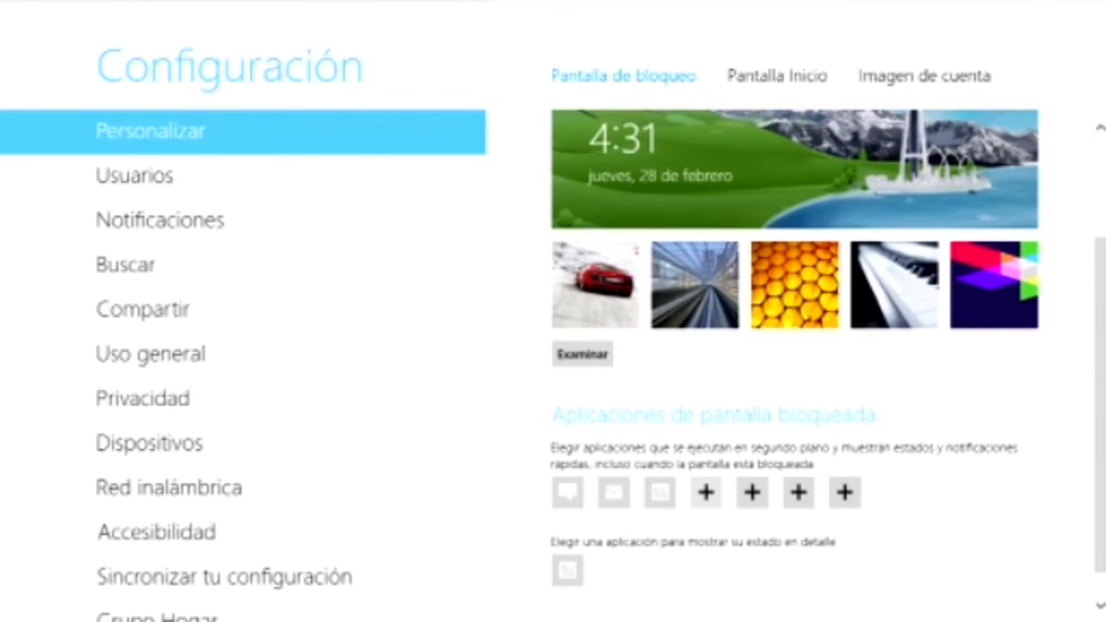
Step: Scroll through the General settings, then go to the Privacidad page
left_click(150, 355)
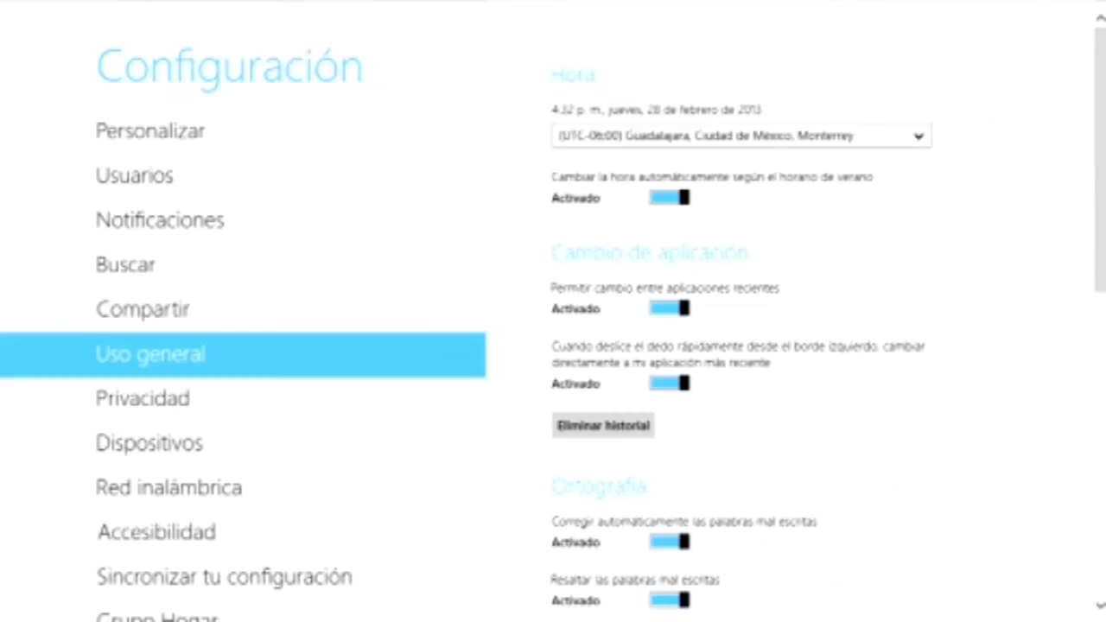
scroll(795, 346, "down", 3)
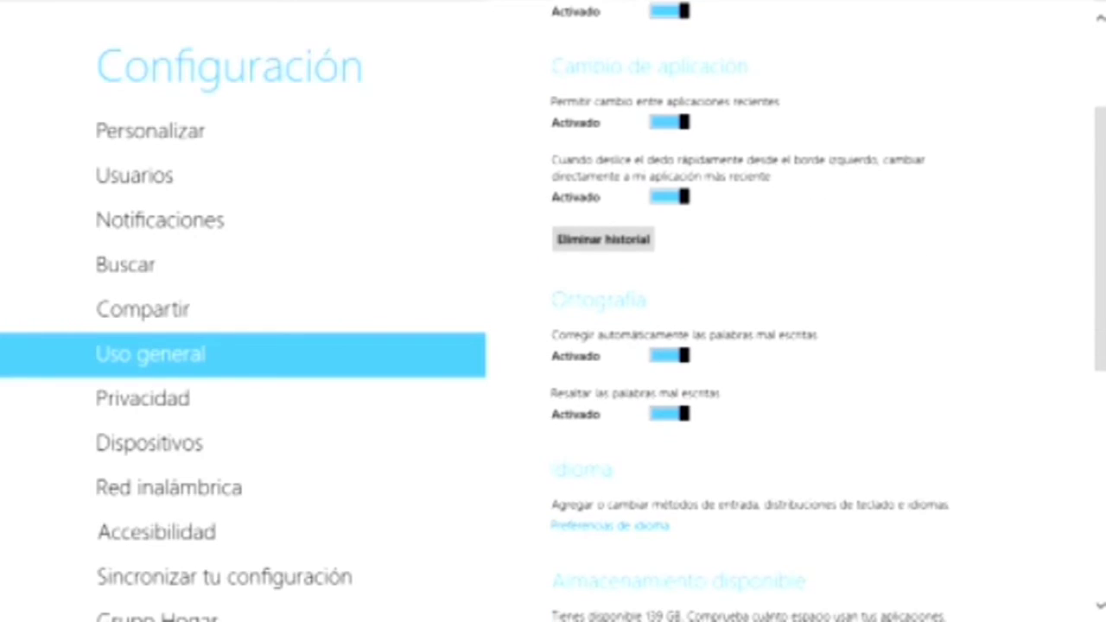
scroll(795, 346, "down", 5)
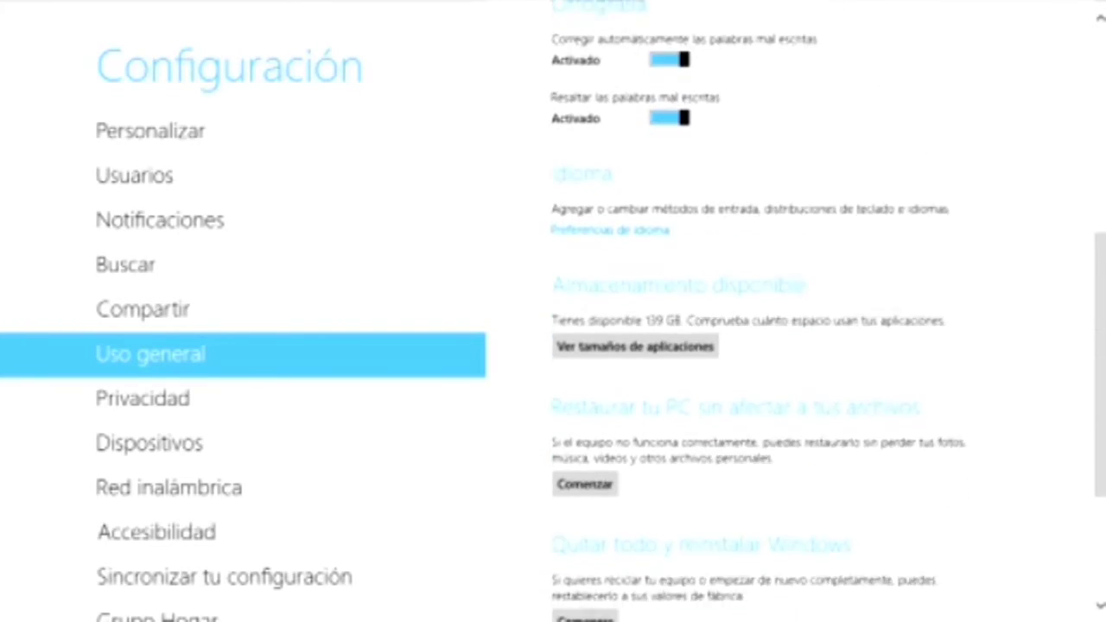
scroll(795, 346, "down", 1)
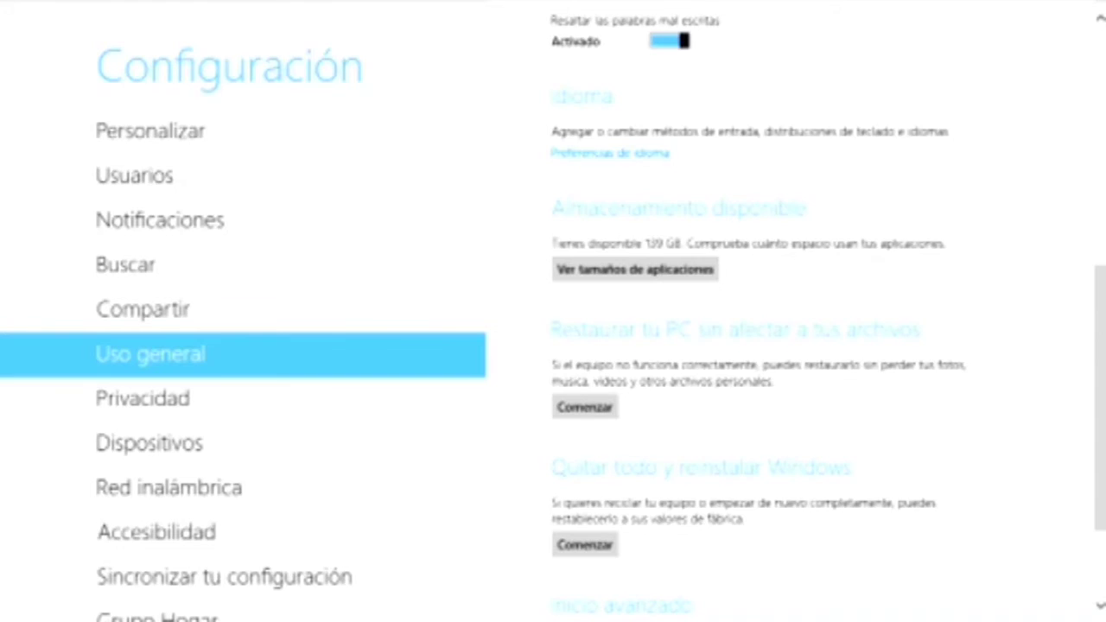
scroll(795, 345, "down", 2)
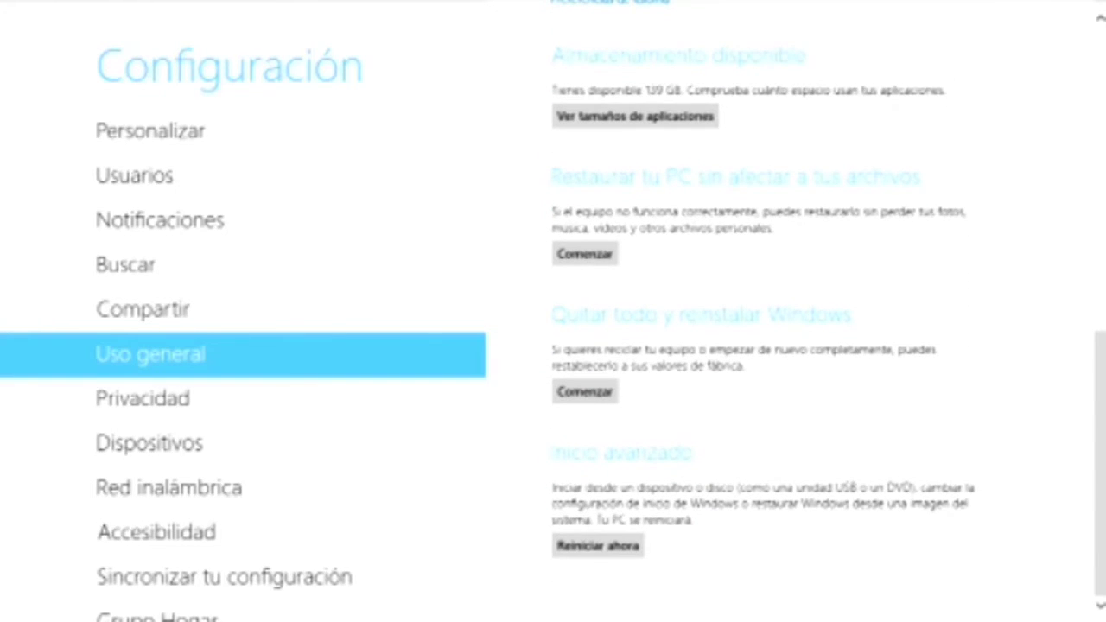
left_click(143, 398)
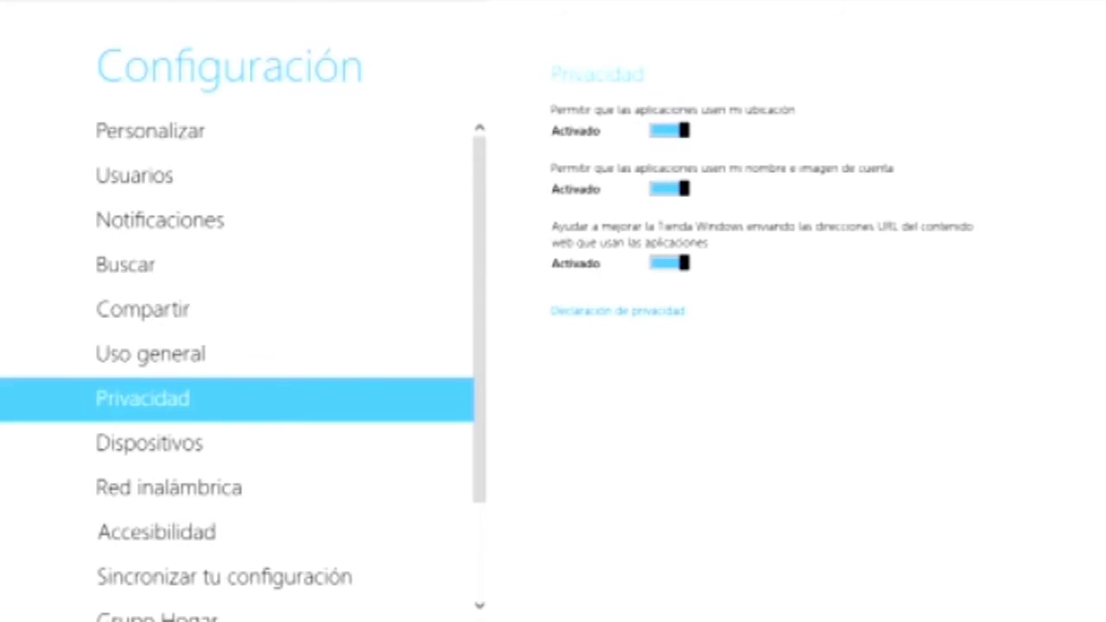
Step: View the Red inalámbrica page and the available networks, switching between desktop and PC settings via hot corners
left_click(169, 487)
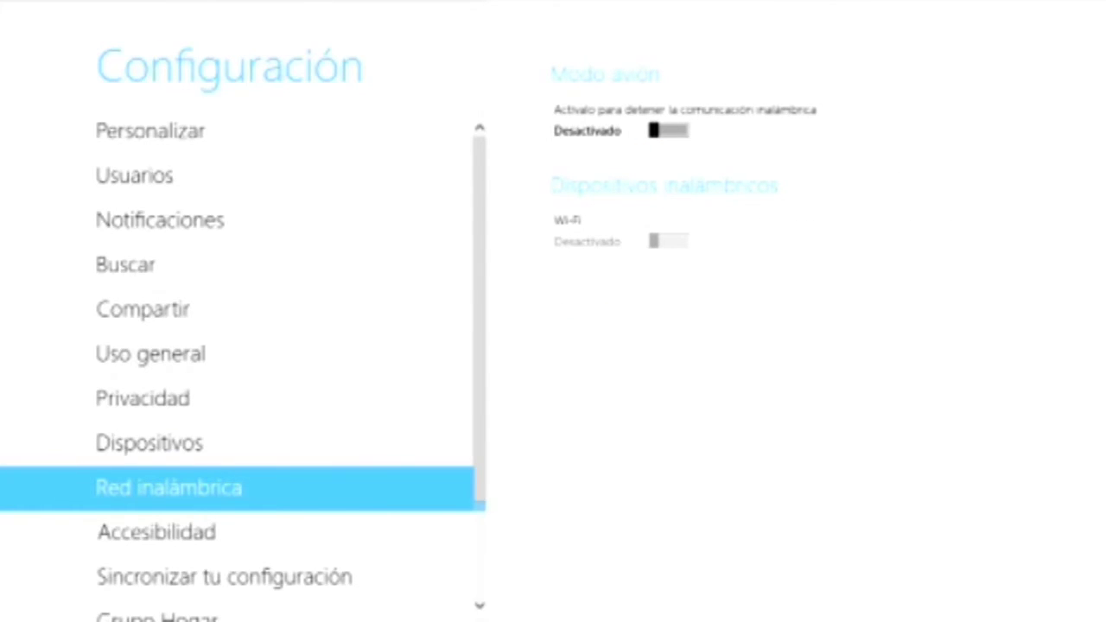
left_click(26, 22)
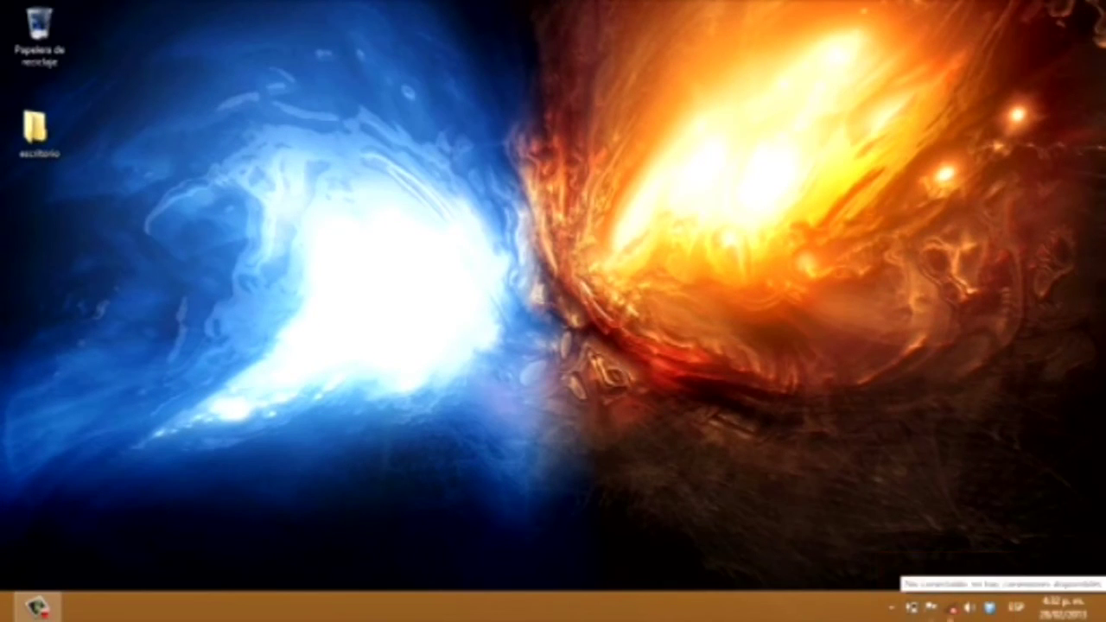
left_click(951, 608)
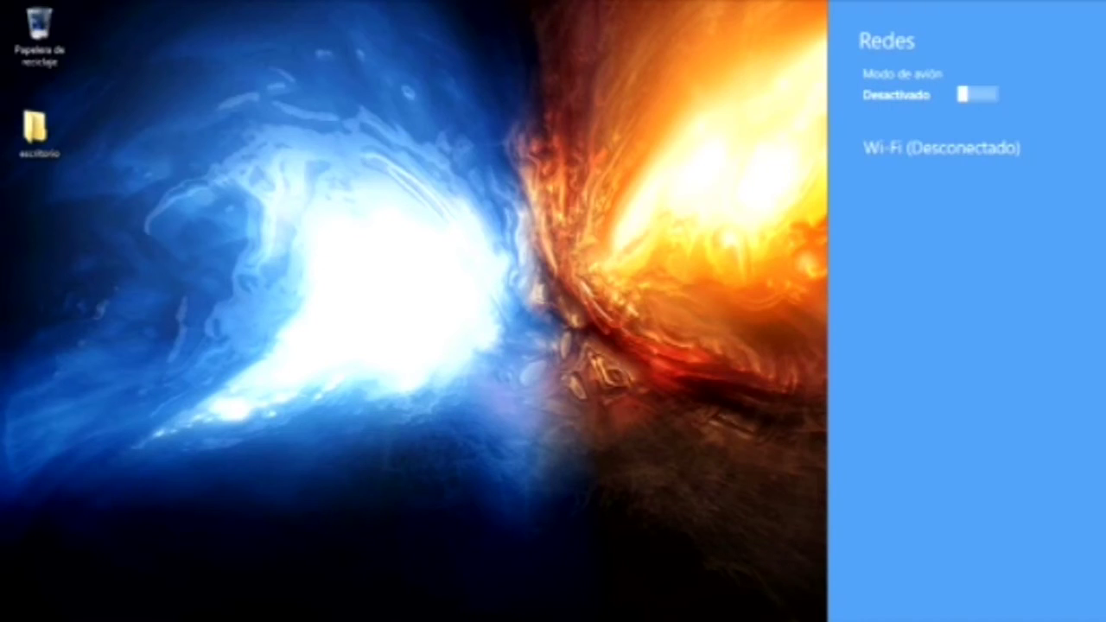
mouse_move(2, 2)
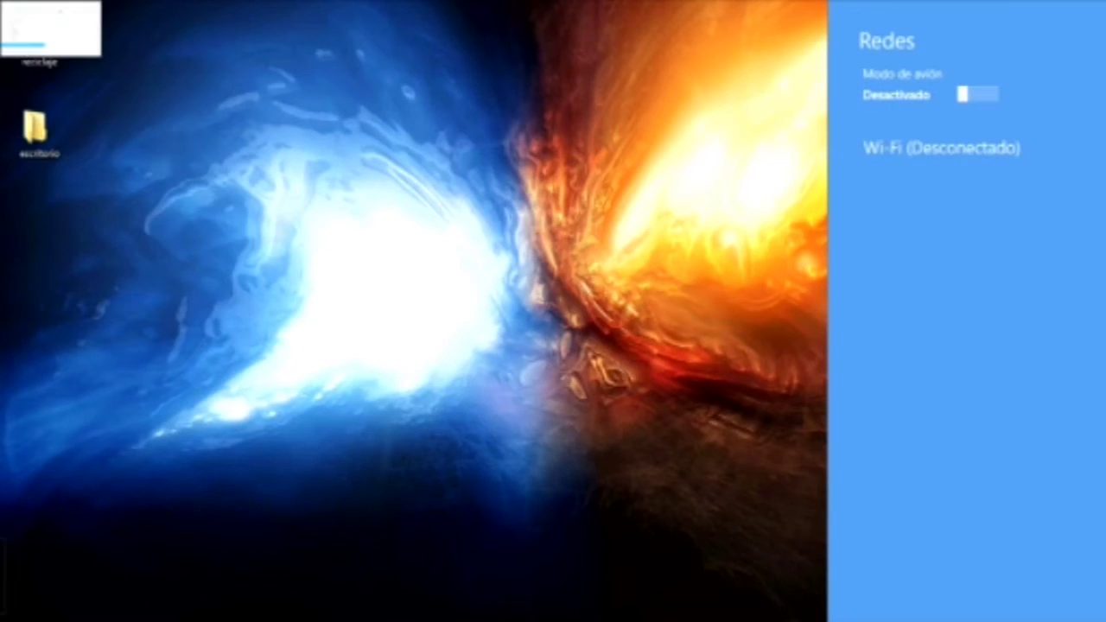
left_click(74, 43)
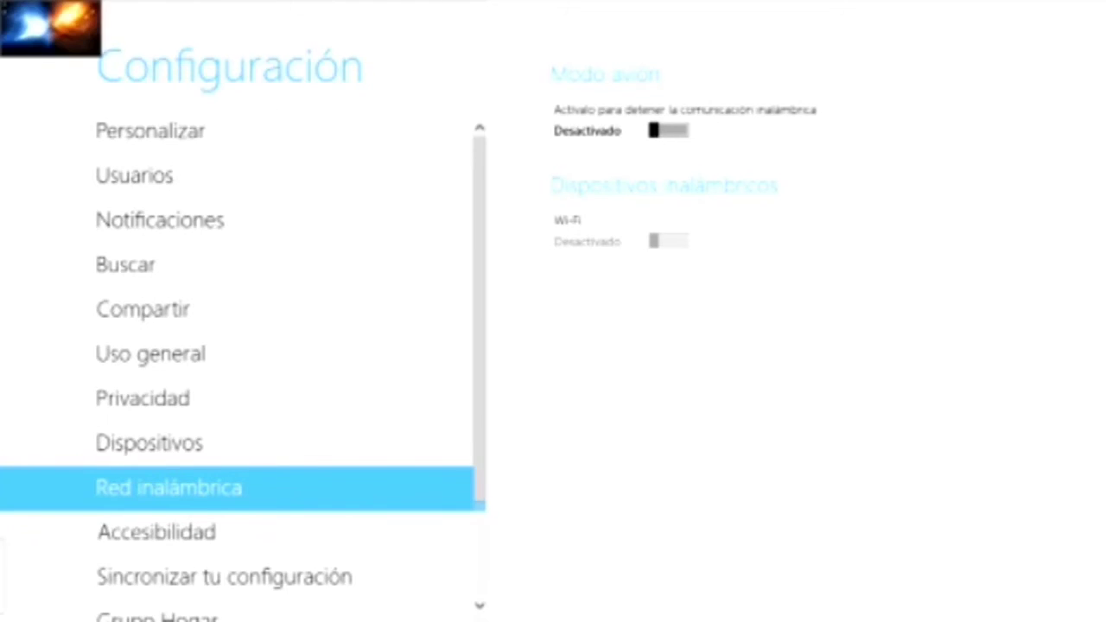
left_click(17, 17)
left_click(26, 22)
mouse_move(2, 87)
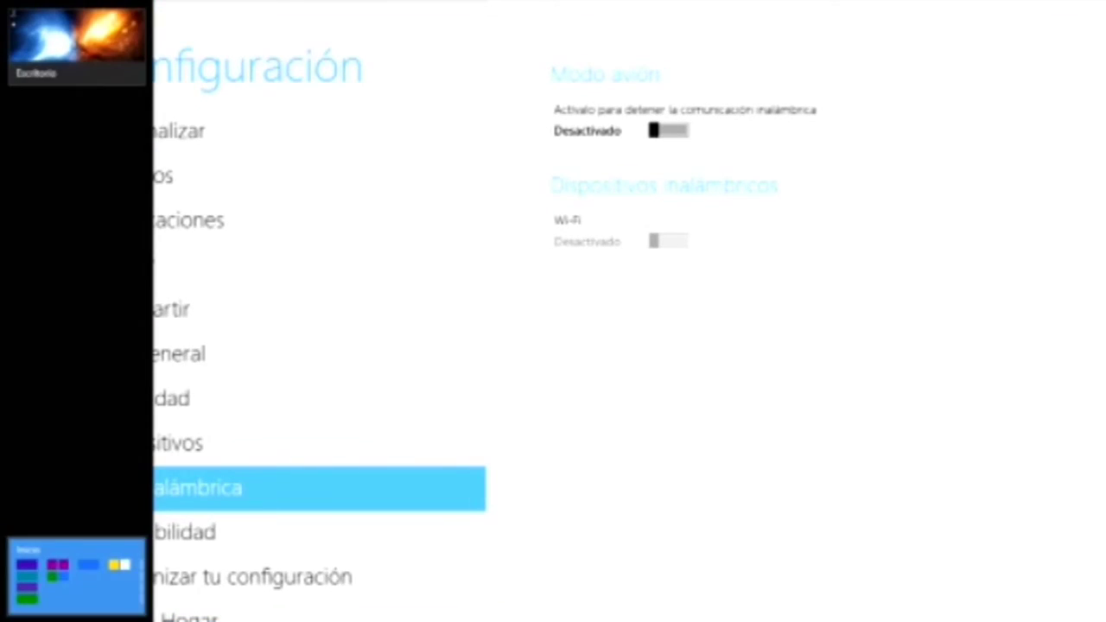
left_click(74, 43)
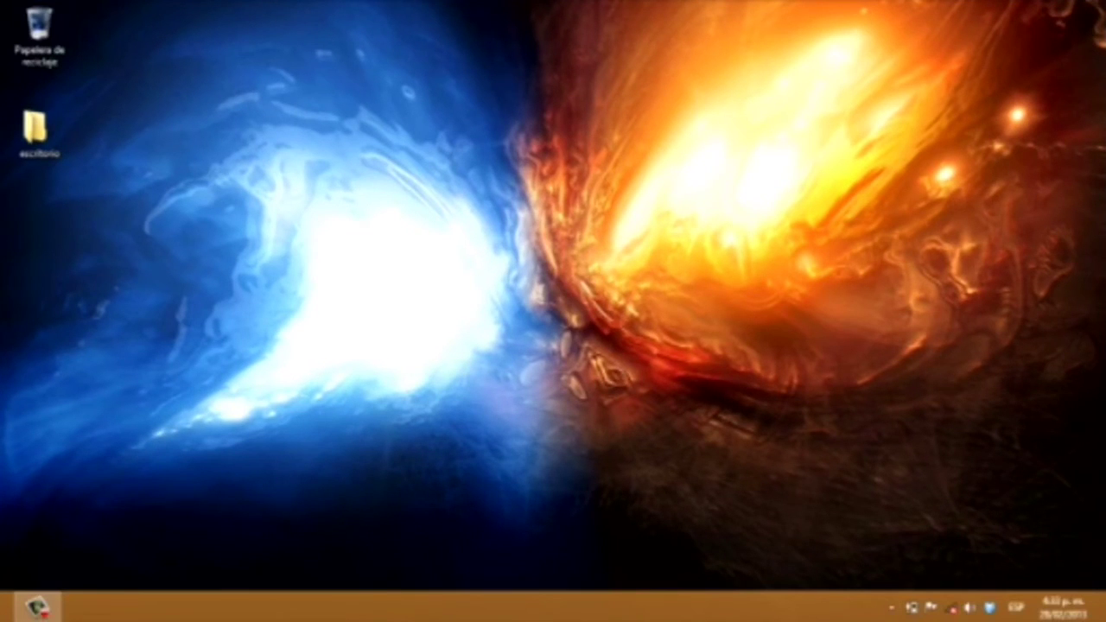
Step: Return to PC settings from the Settings charm's Cambiar configuración de PC
mouse_move(1105, 0)
left_click(1063, 470)
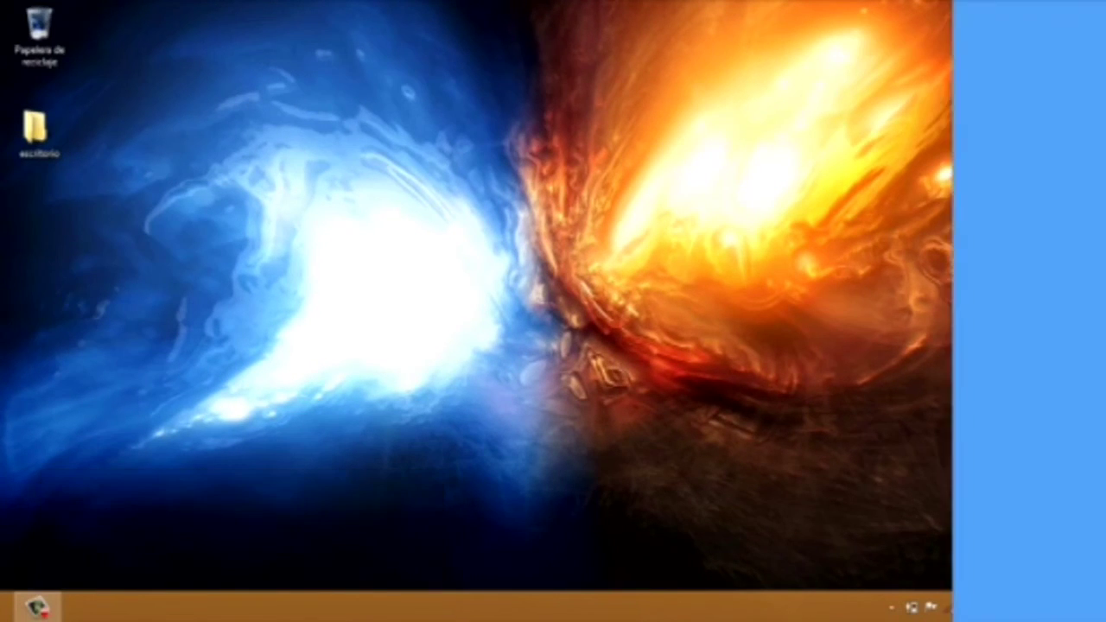
left_click(1002, 580)
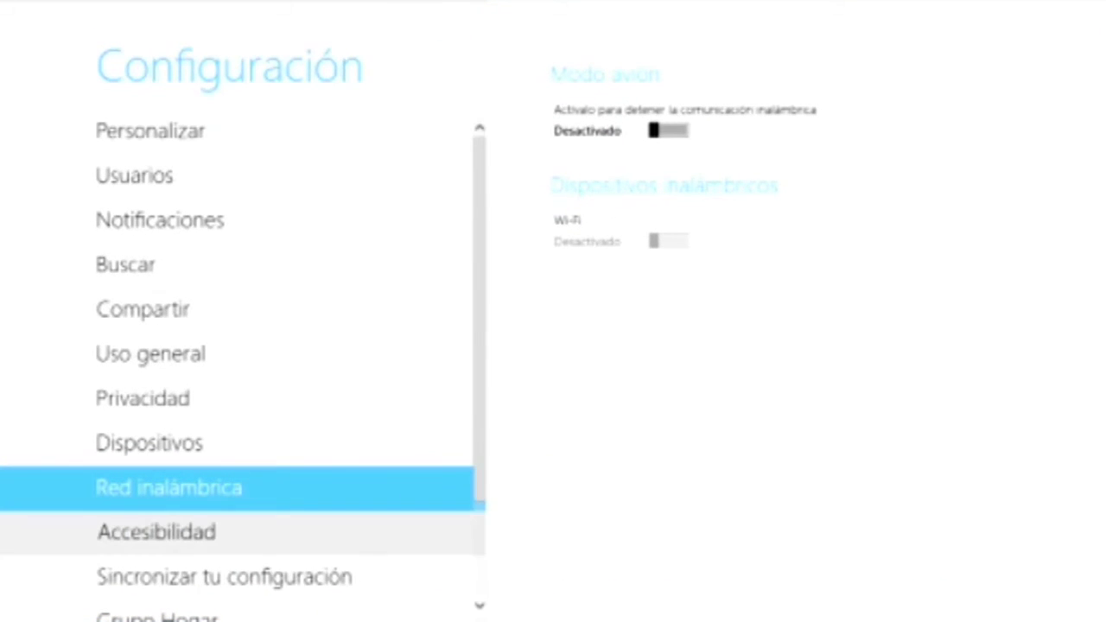
Step: Browse the Accesibilidad and Sincronizar tu configuración pages in PC settings
left_click(156, 533)
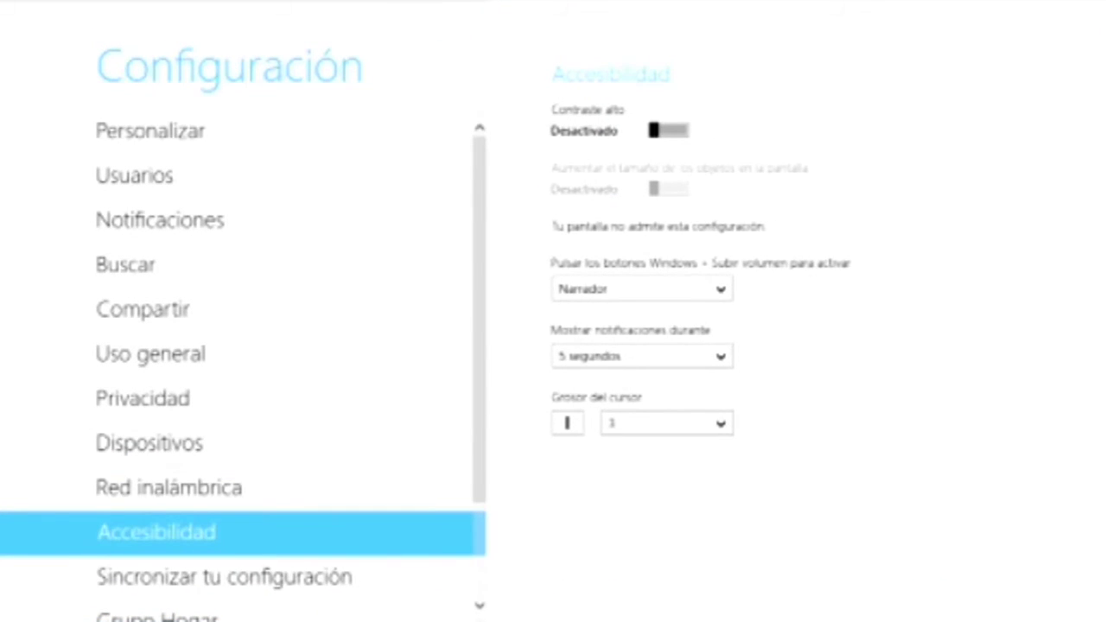
scroll(242, 490, "down", 2)
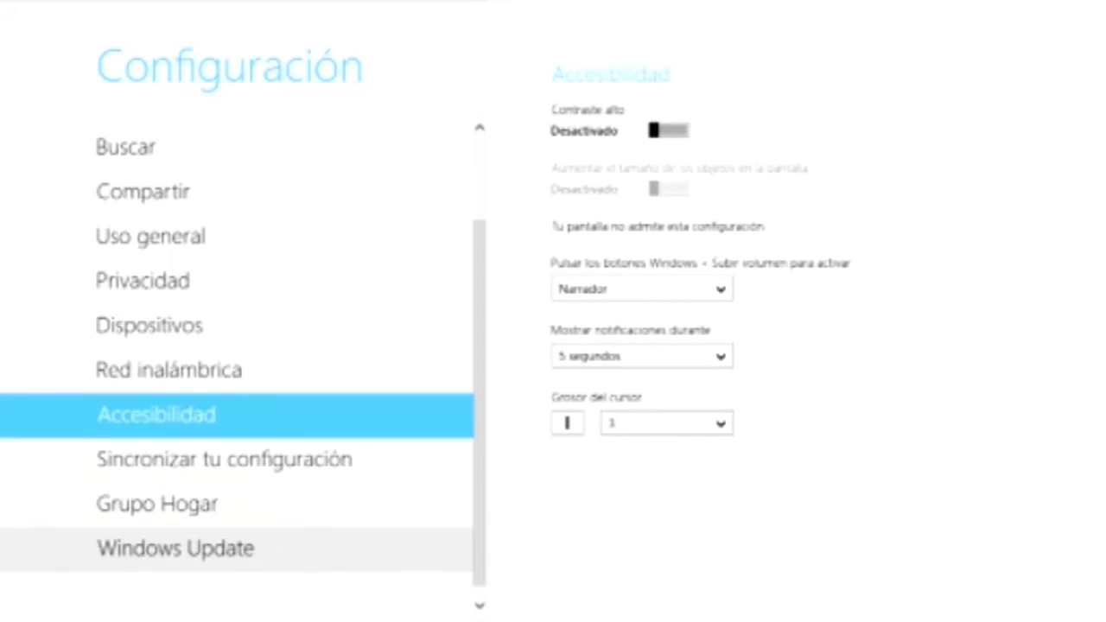
left_click(224, 445)
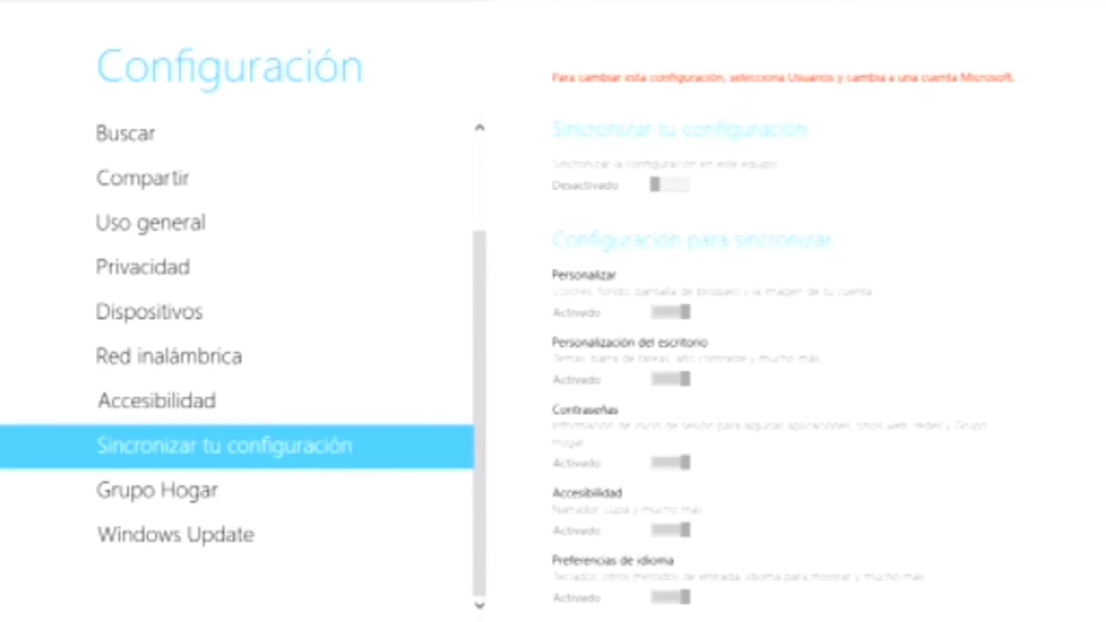
scroll(778, 346, "down", 1)
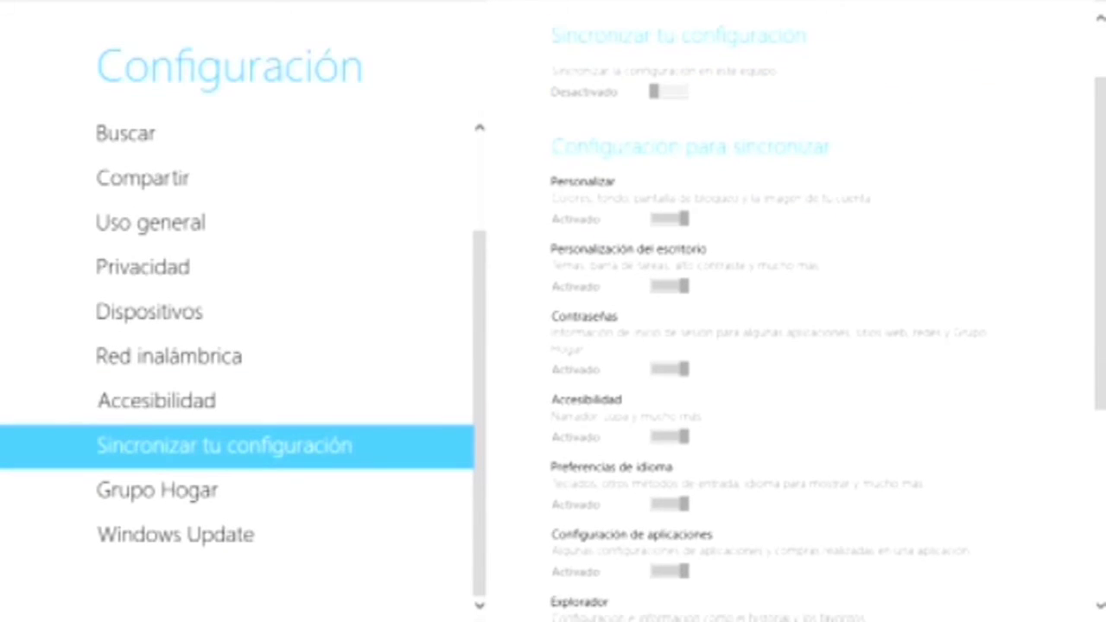
scroll(778, 346, "down", 2)
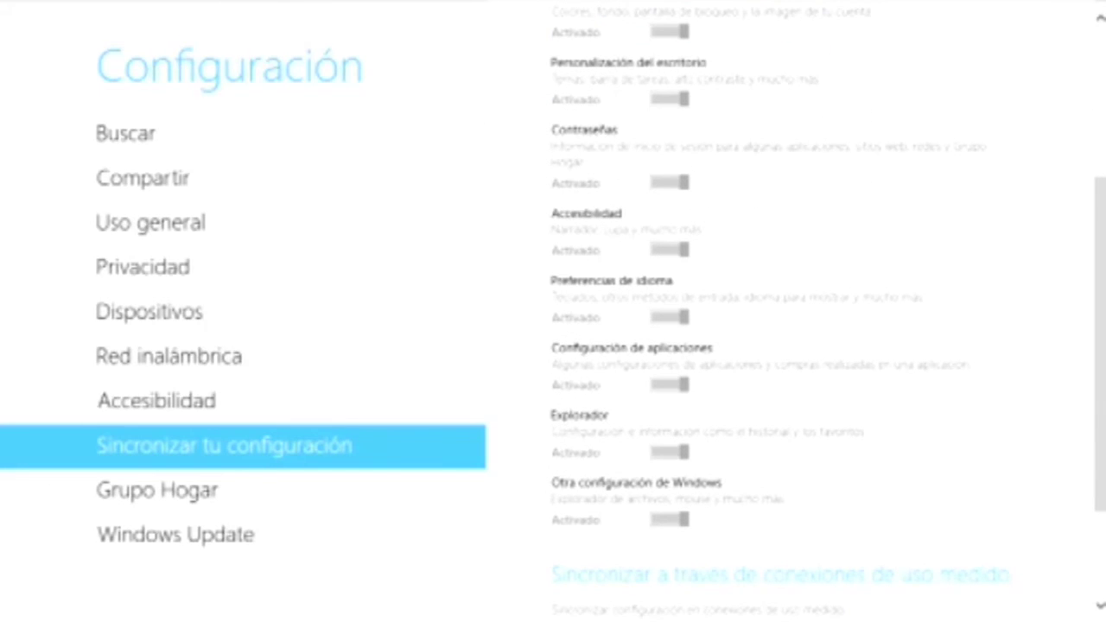
scroll(777, 346, "down", 2)
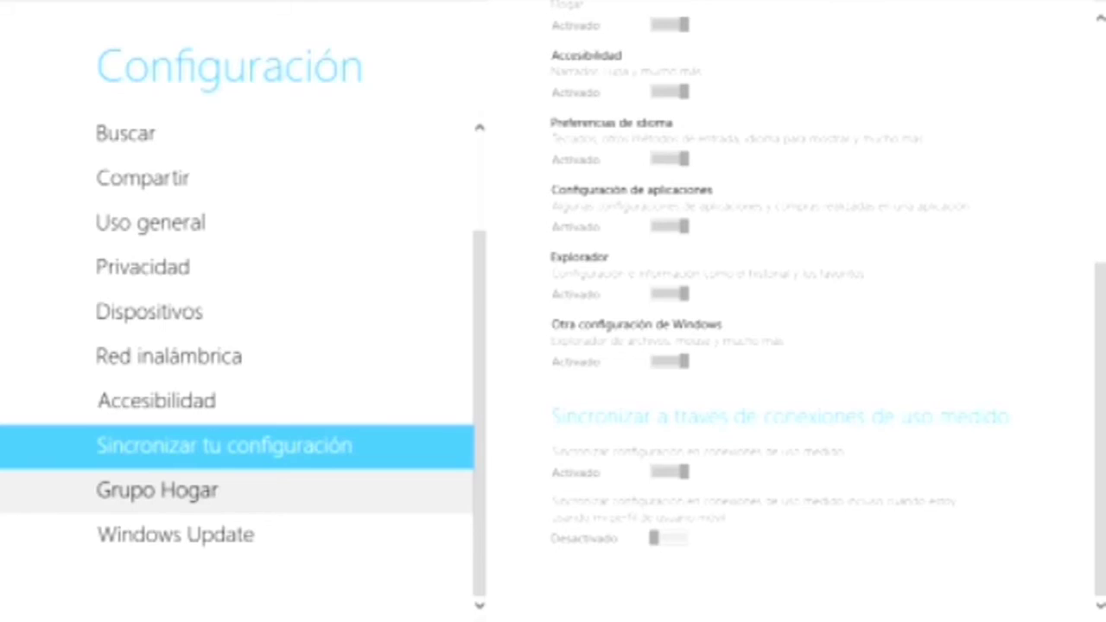
Step: View the Grupo Hogar and Windows Update pages, then return to the desktop
left_click(156, 490)
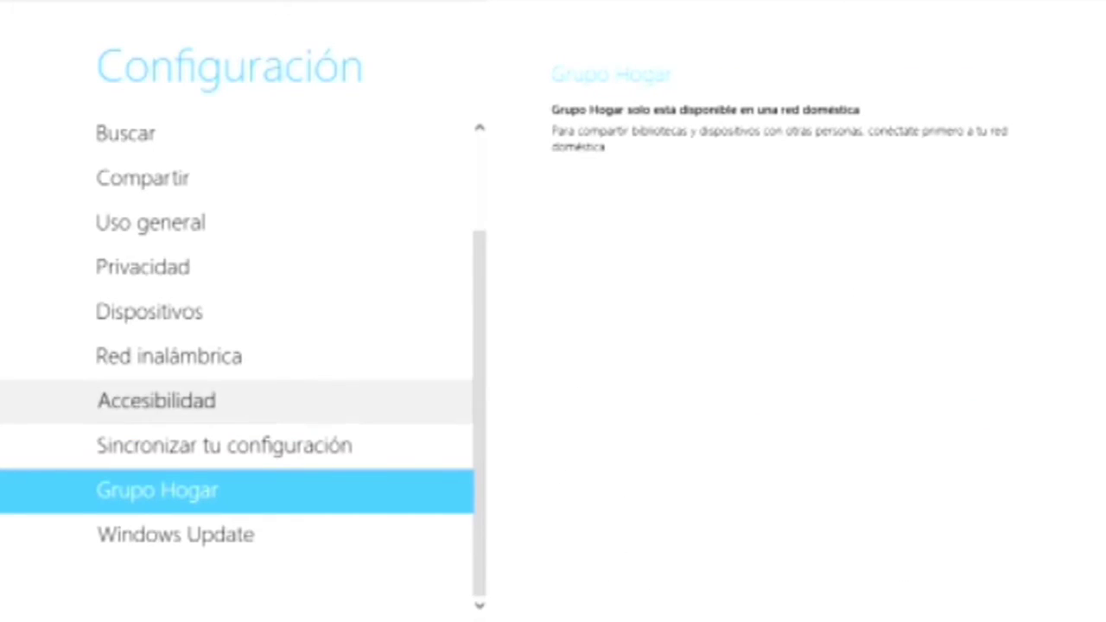
left_click(175, 535)
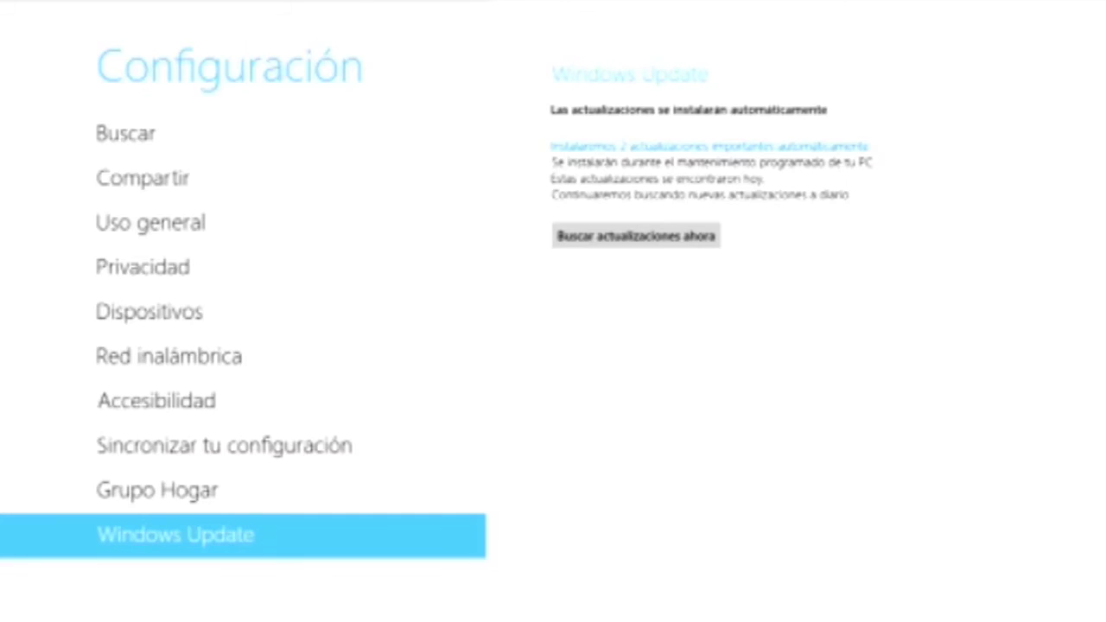
left_click(30, 21)
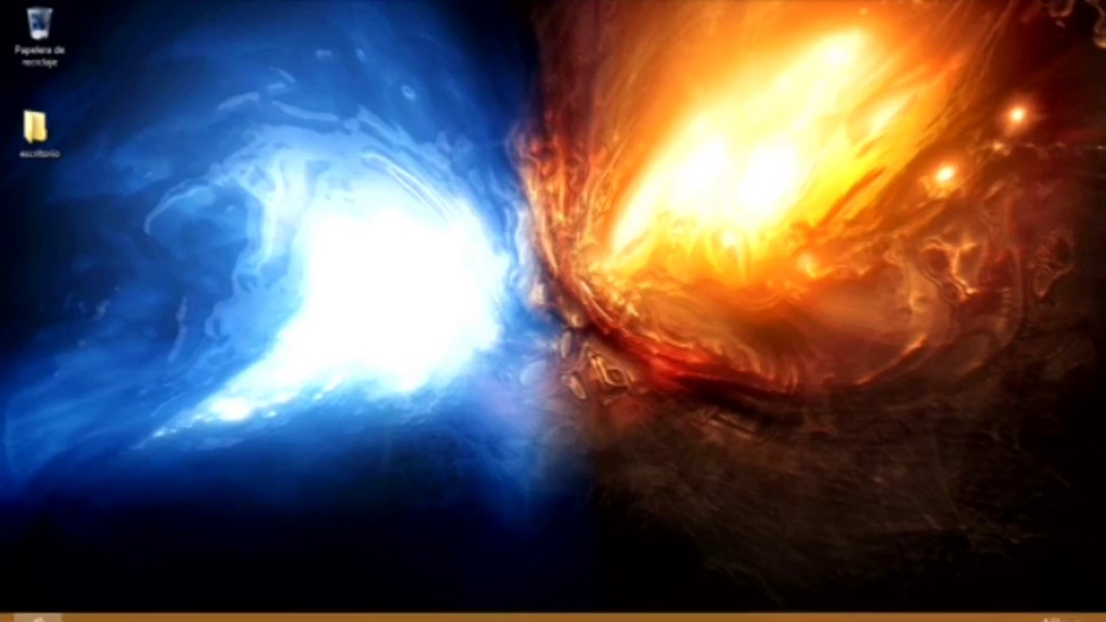
Step: Check Windows Update in Control Panel from the Settings charm, then bring up the Devices pane with Win+K
mouse_move(1105, 621)
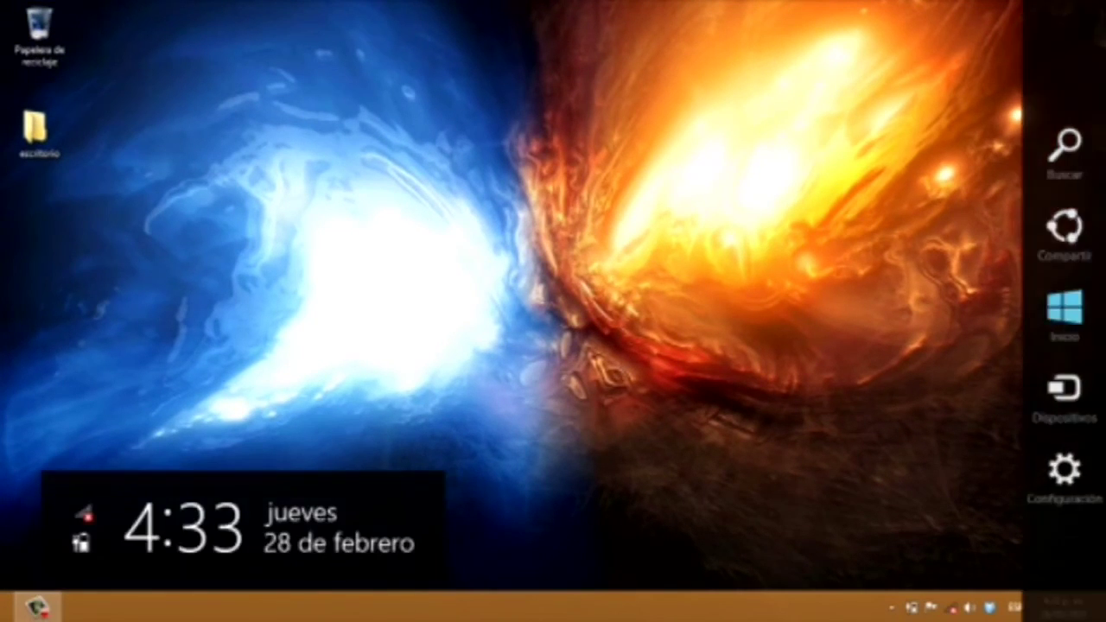
left_click(1063, 474)
left_click(908, 118)
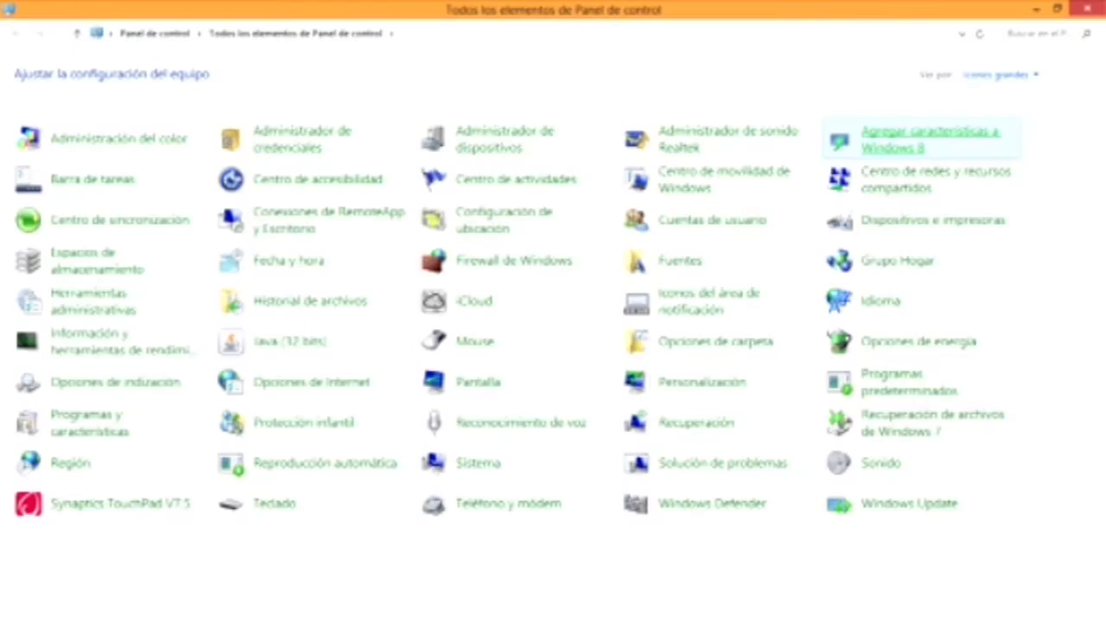
left_click(504, 544)
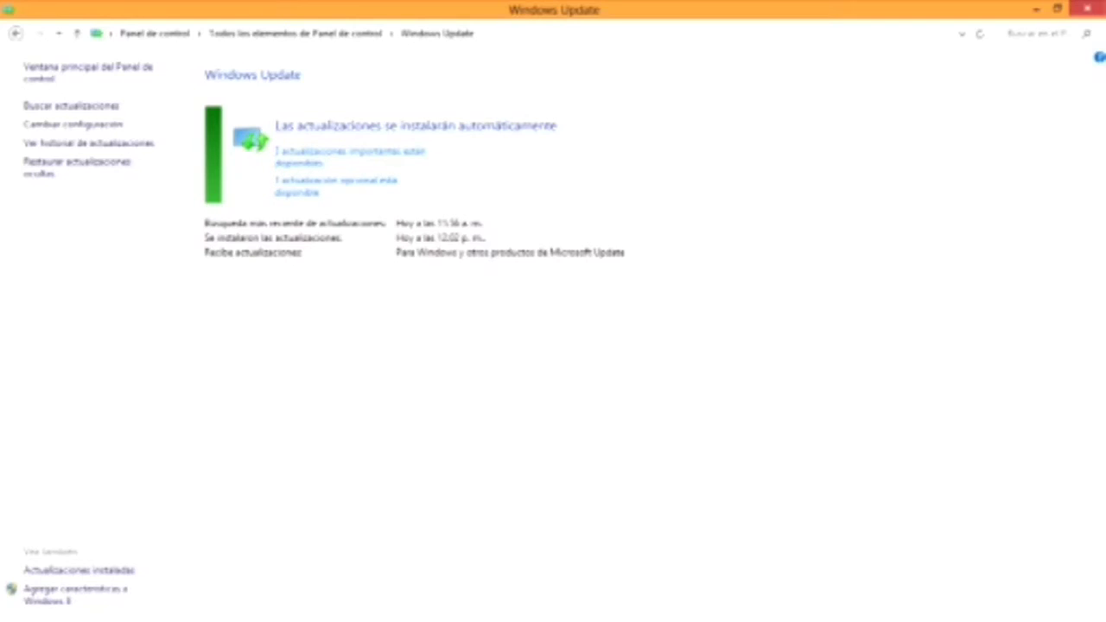
key("super+k")
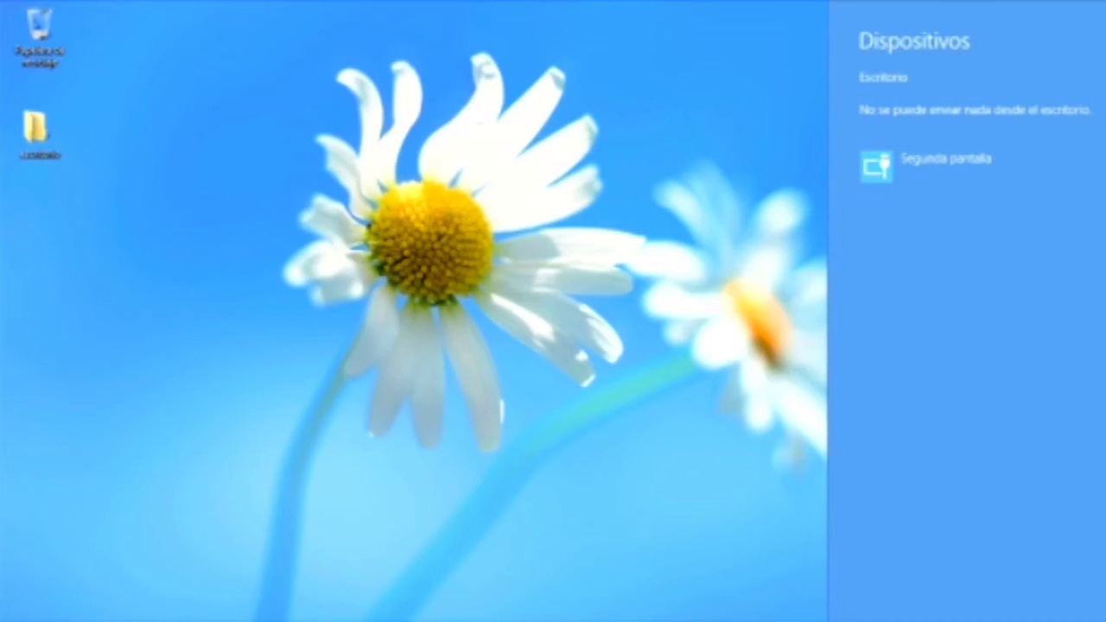
Step: Close Devices, open and dismiss the Share pane, then show the charms and clock with Win+C
key("Escape")
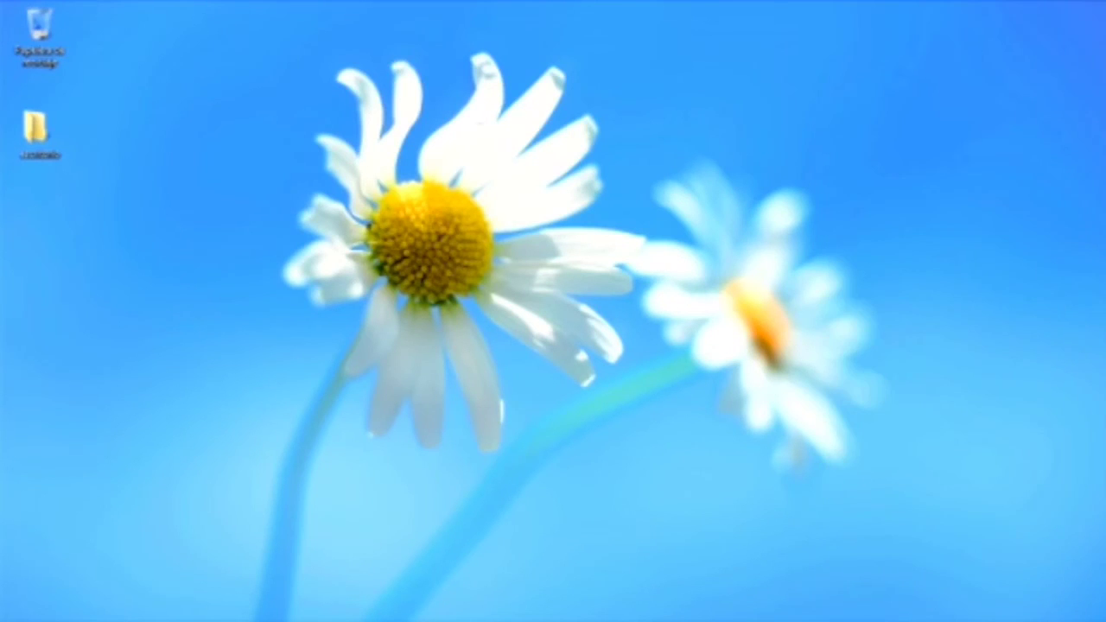
mouse_move(1102, 4)
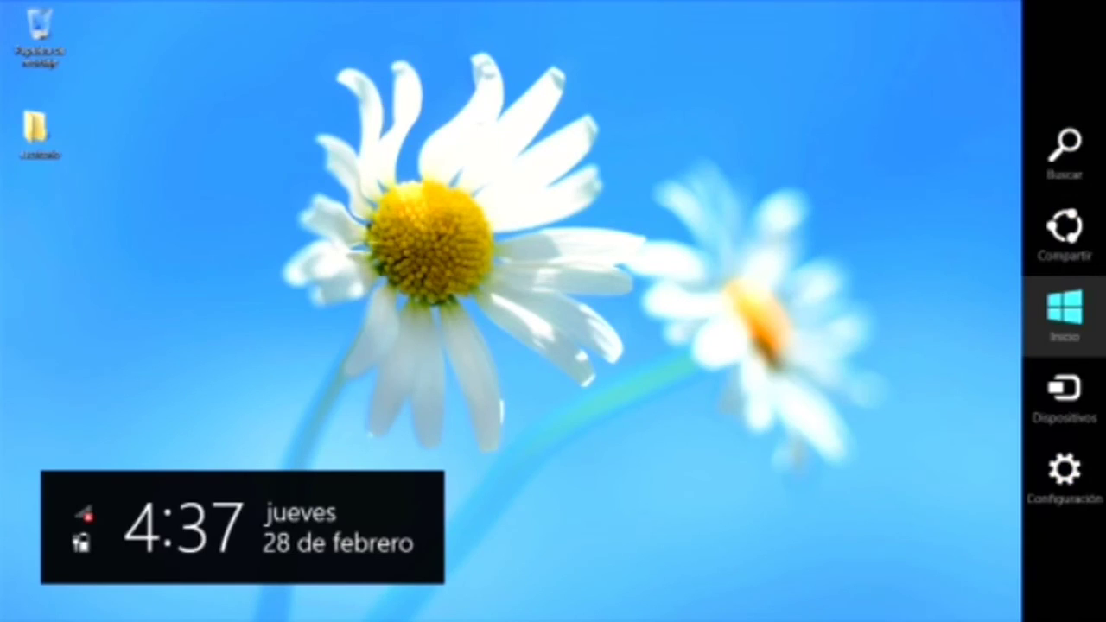
key("Up")
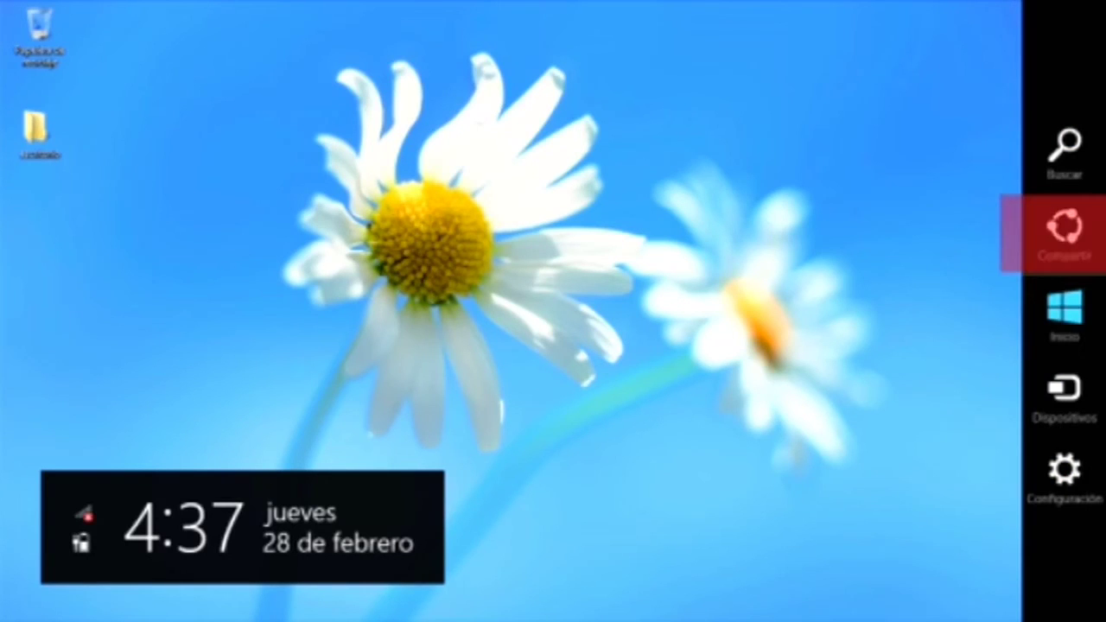
key("Return")
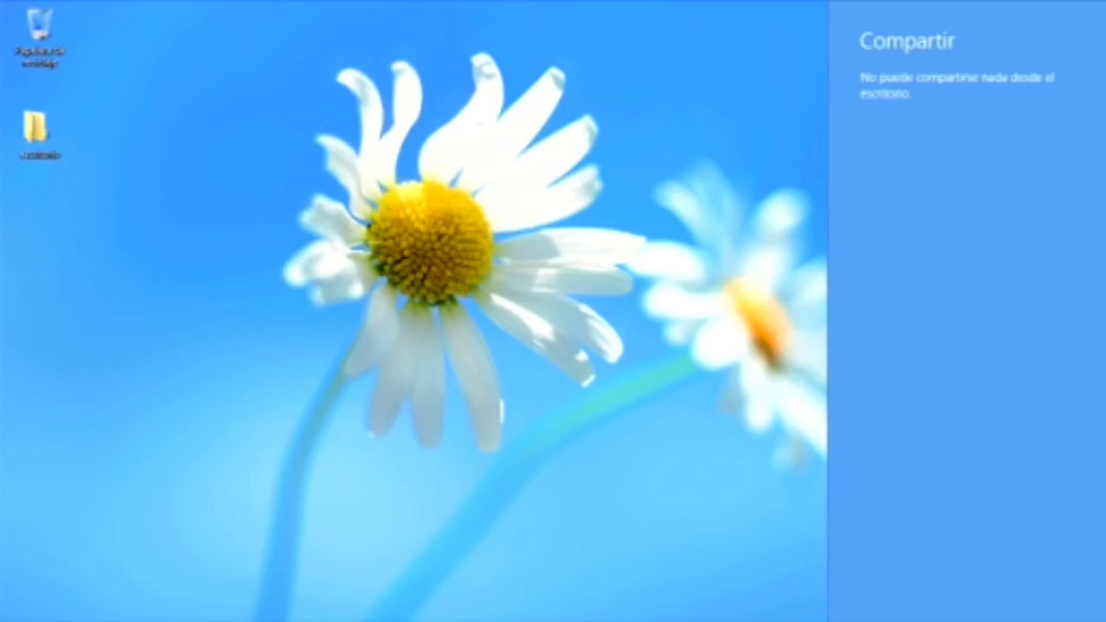
key("Escape")
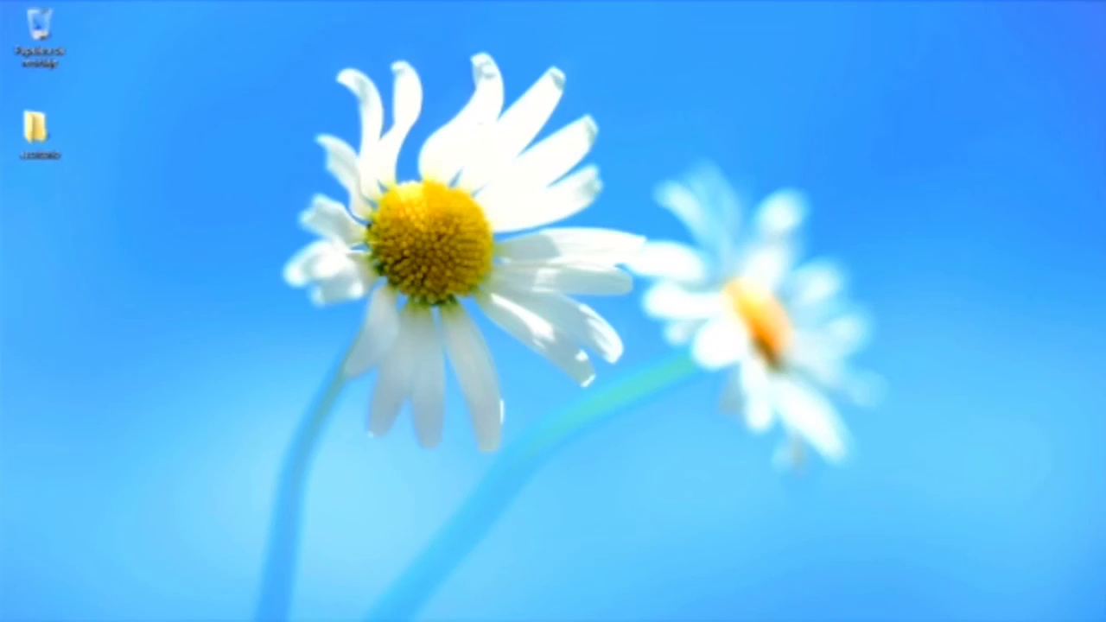
key("super+c")
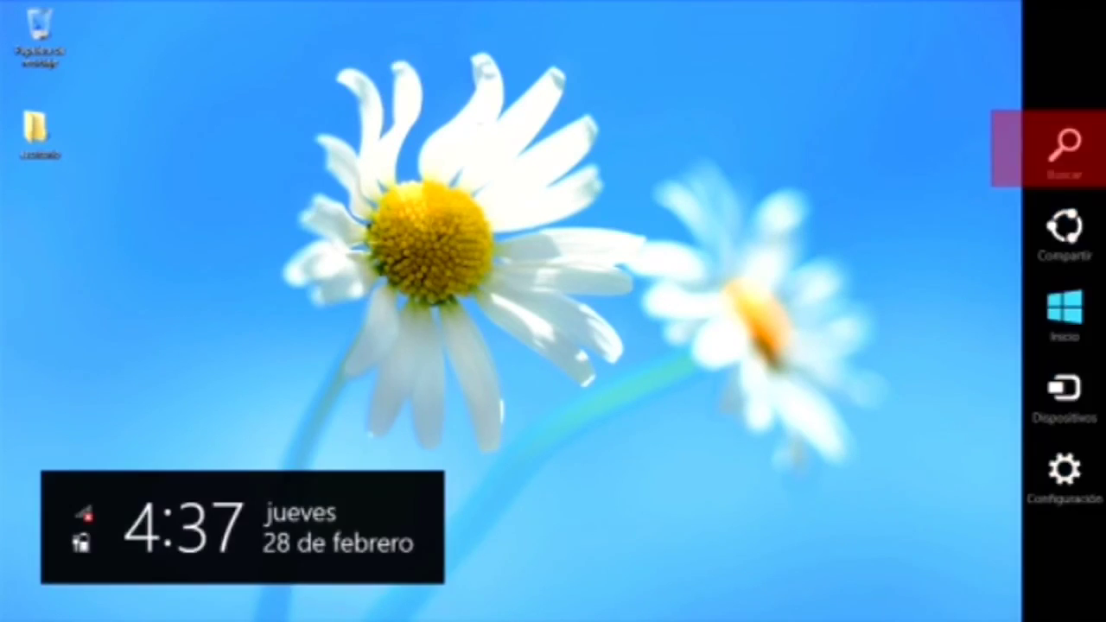
Step: Search the apps for 'camara', then leave the search and return to the desktop
key("Return")
type("ca")
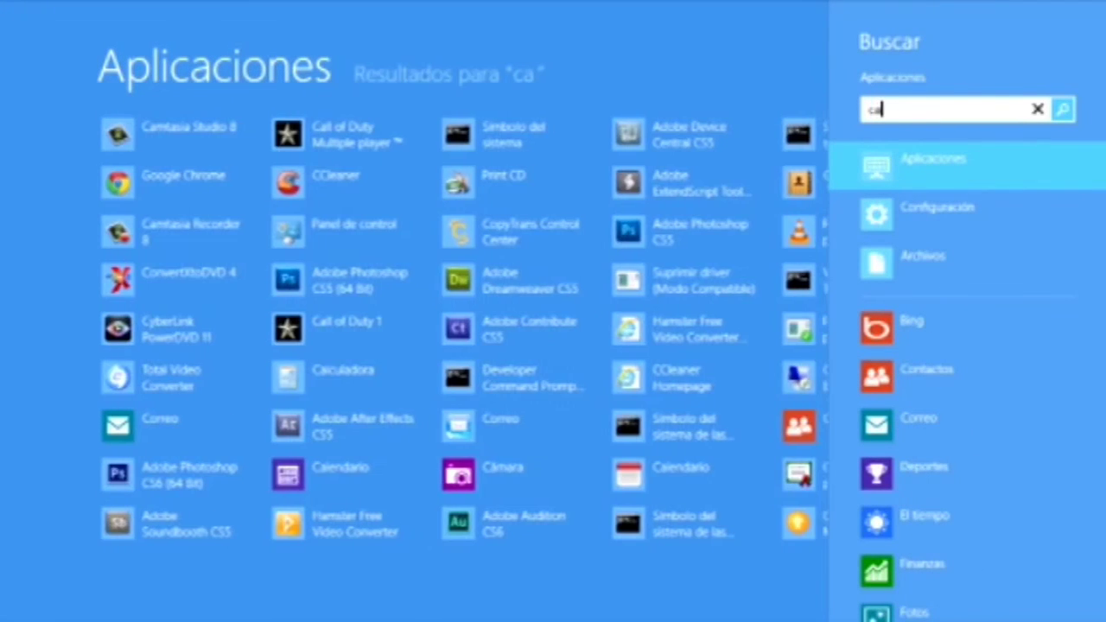
type("mara")
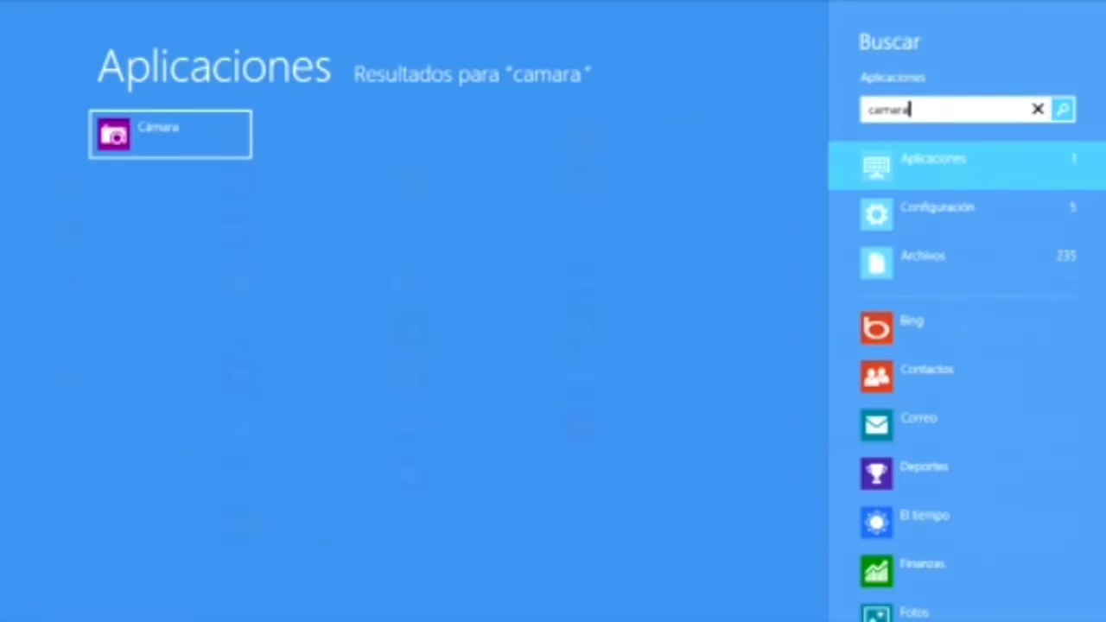
key("Escape")
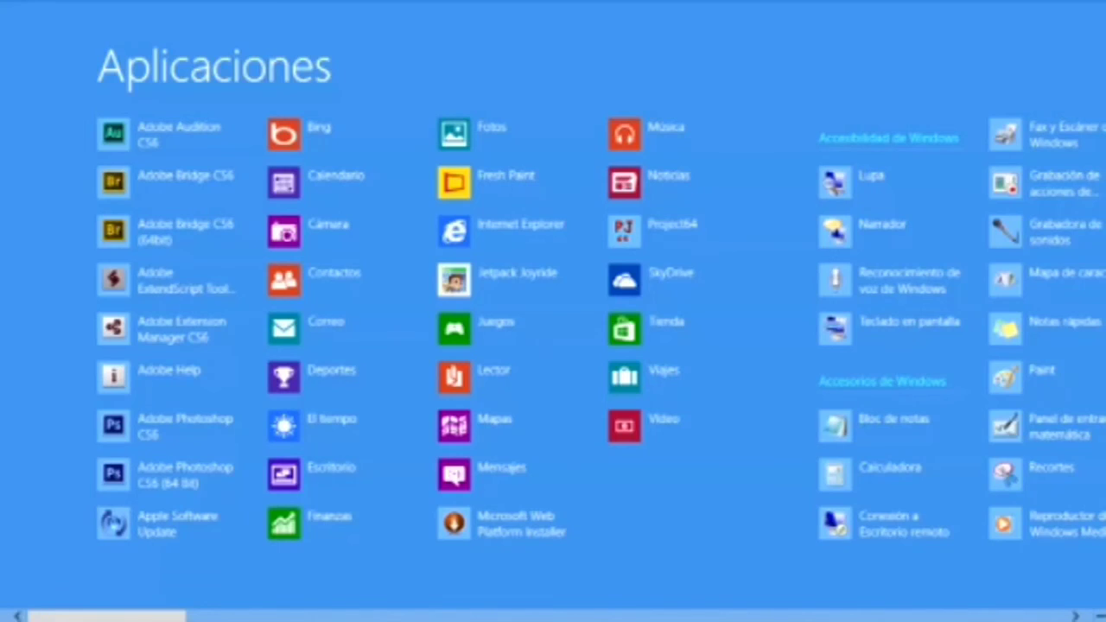
key("super+d")
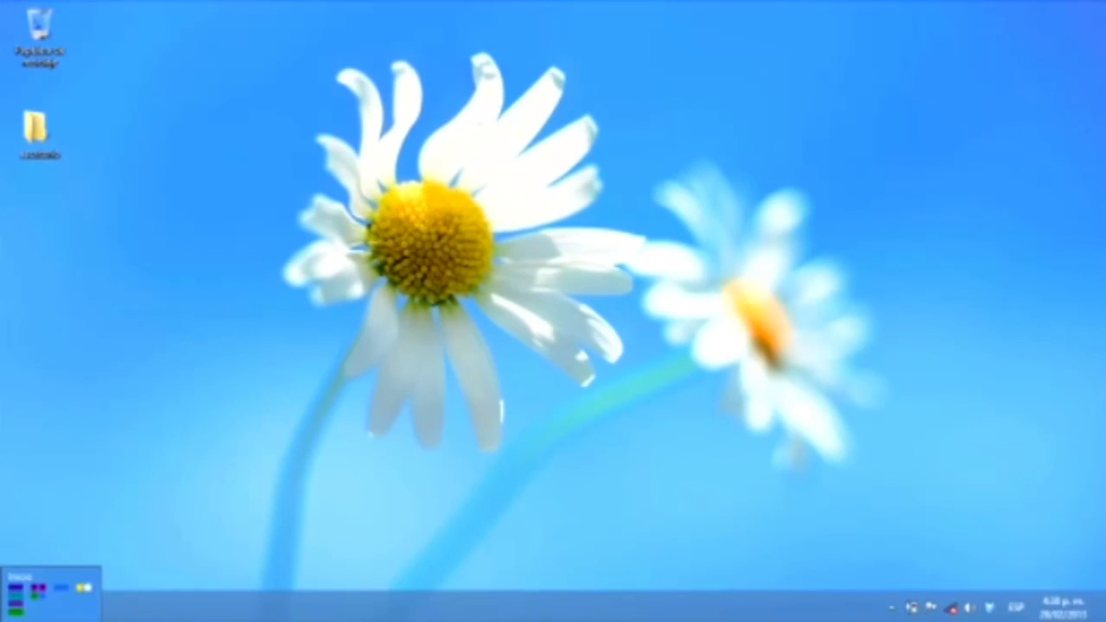
Step: From the Start screen, show the full Aplicaciones list, then go back and return to the desktop
key("super")
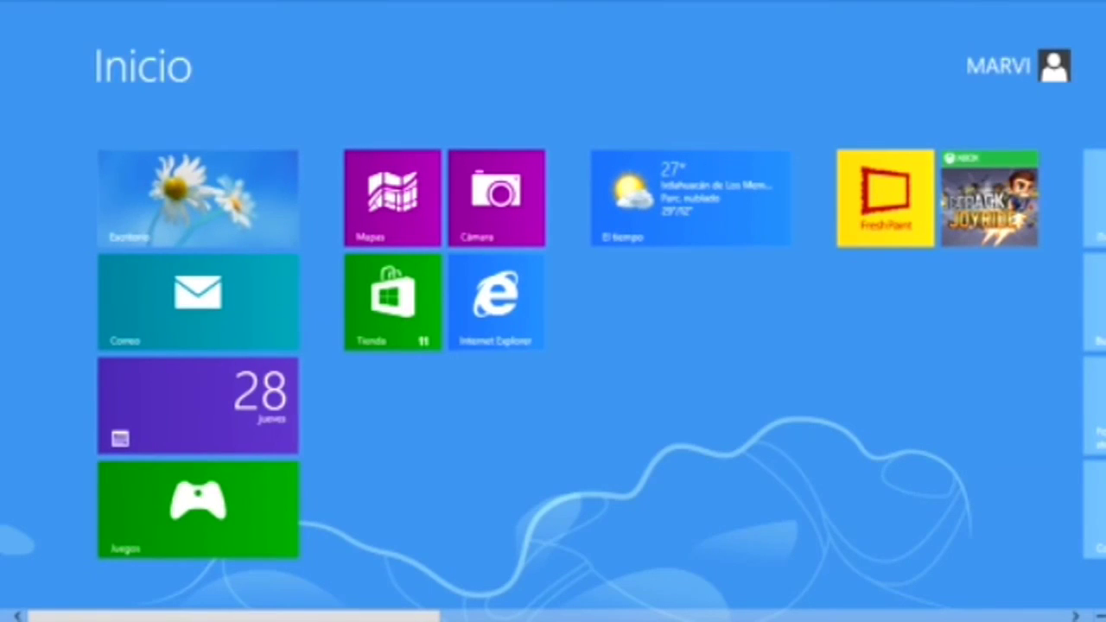
key("super+z")
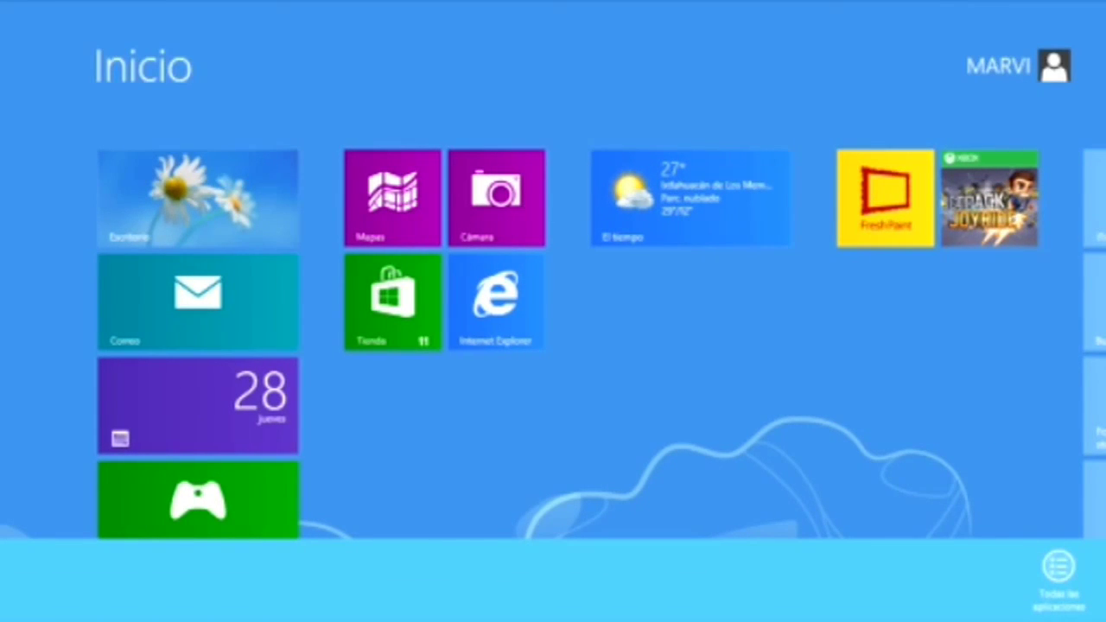
key("Return")
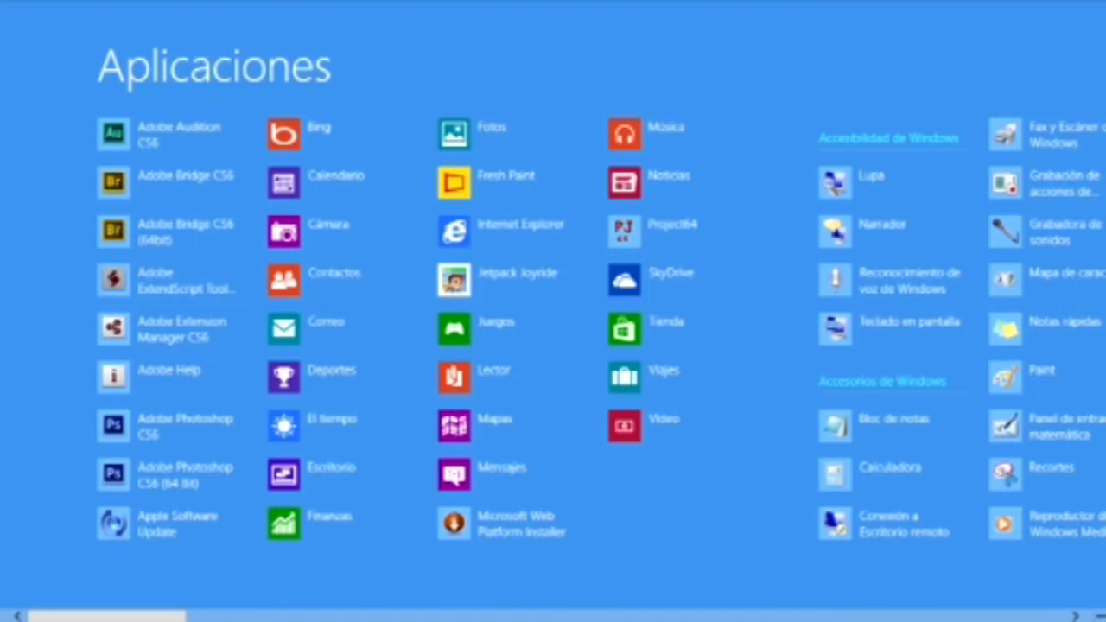
key("Escape")
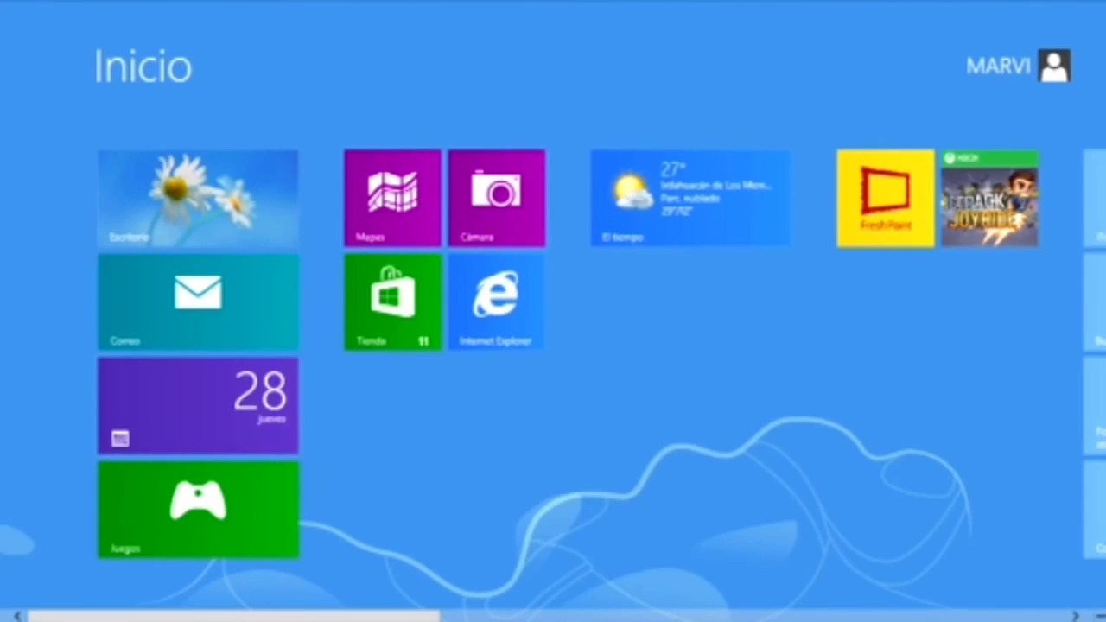
key("super+d")
Step: Switch to Internet Explorer and snap the desktop beside it
left_click(9, 9)
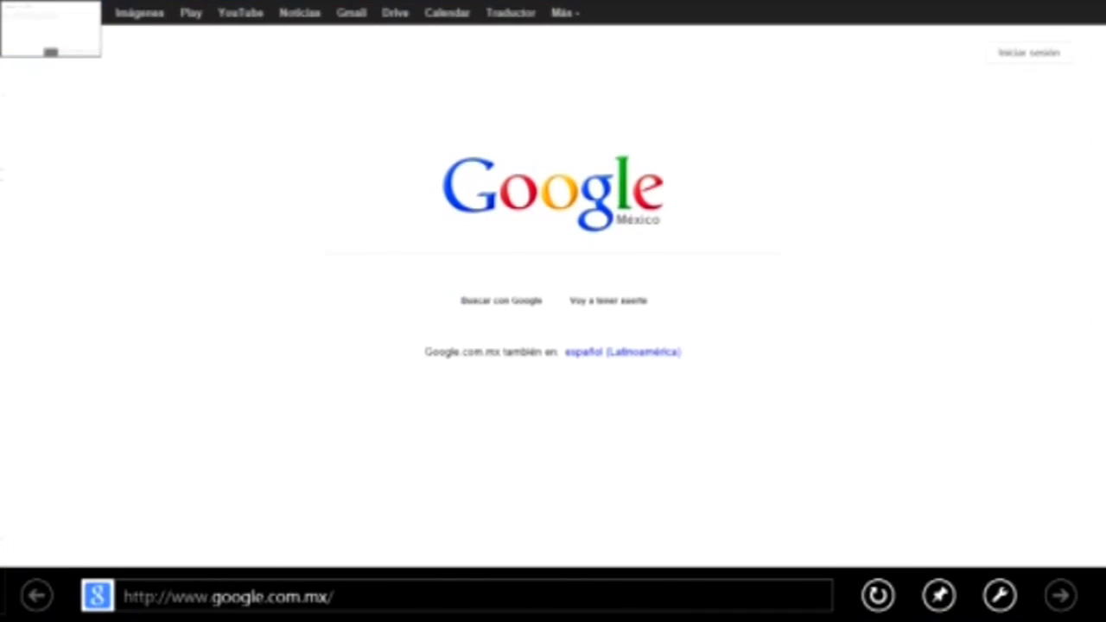
mouse_move(4, 259)
left_click_drag(77, 207, 52, 216)
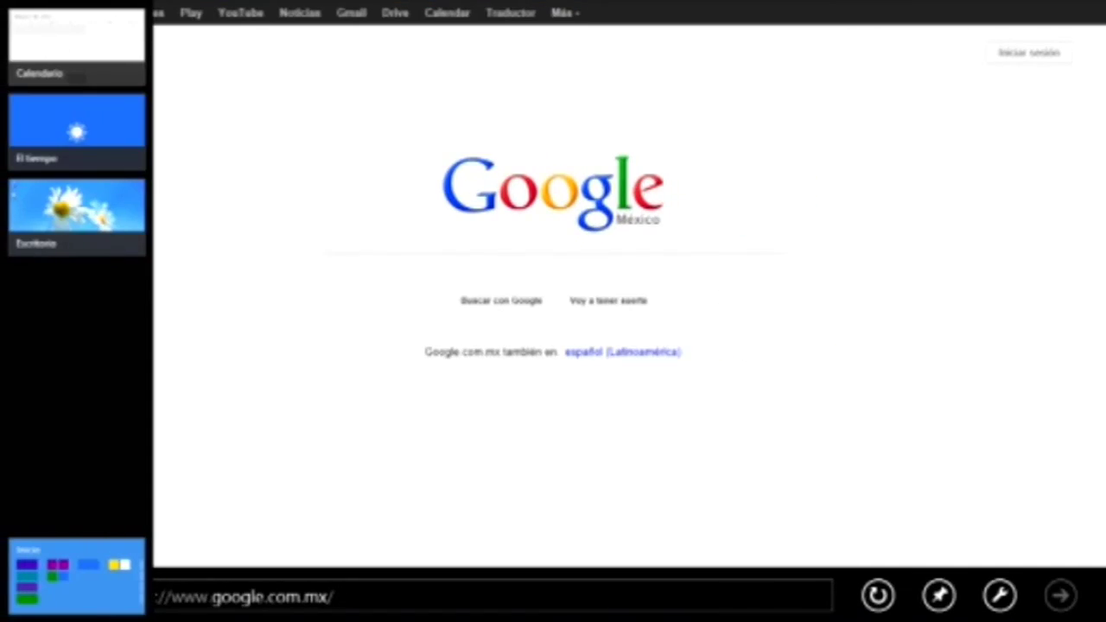
Step: Snap Calendario on the right and drag the divider so the desktop gets the wide area
mouse_move(9, 173)
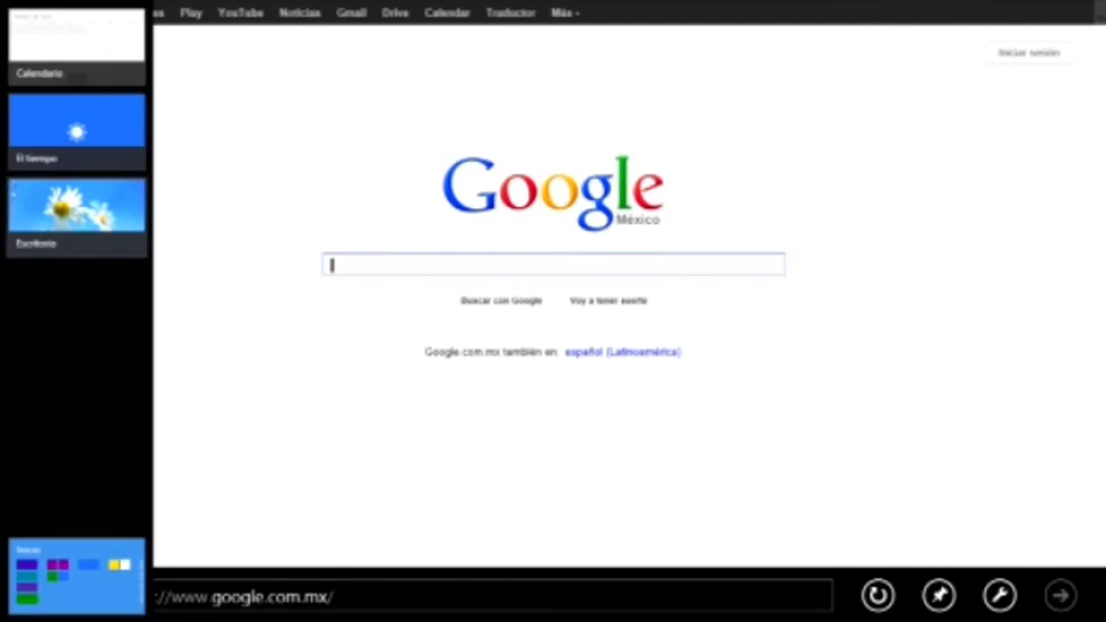
left_click_drag(75, 39, 913, 147)
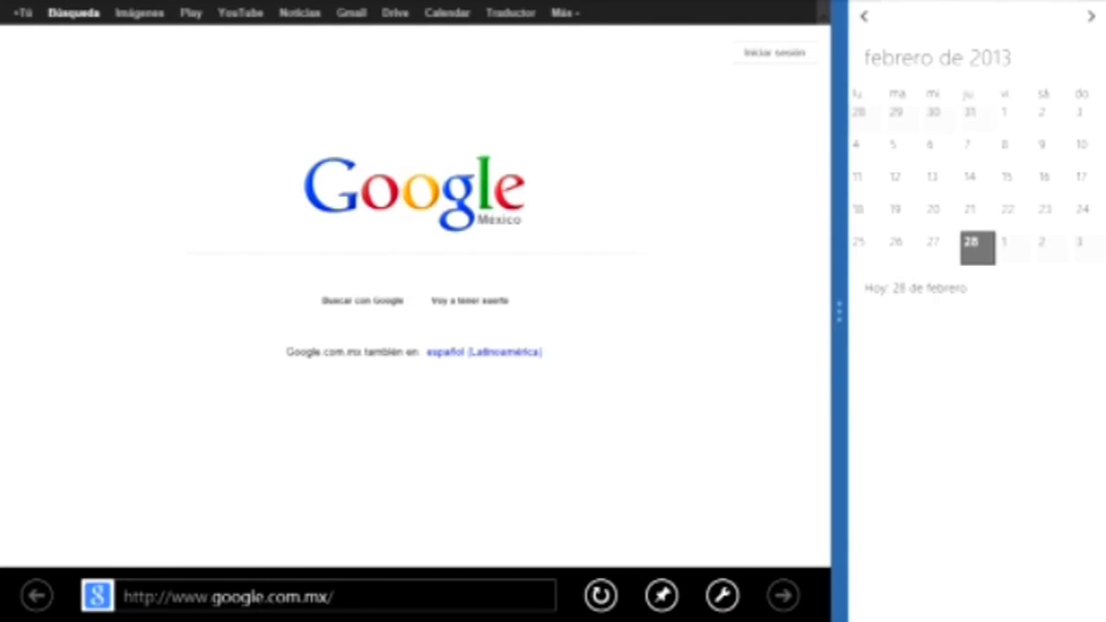
left_click_drag(838, 311, 398, 311)
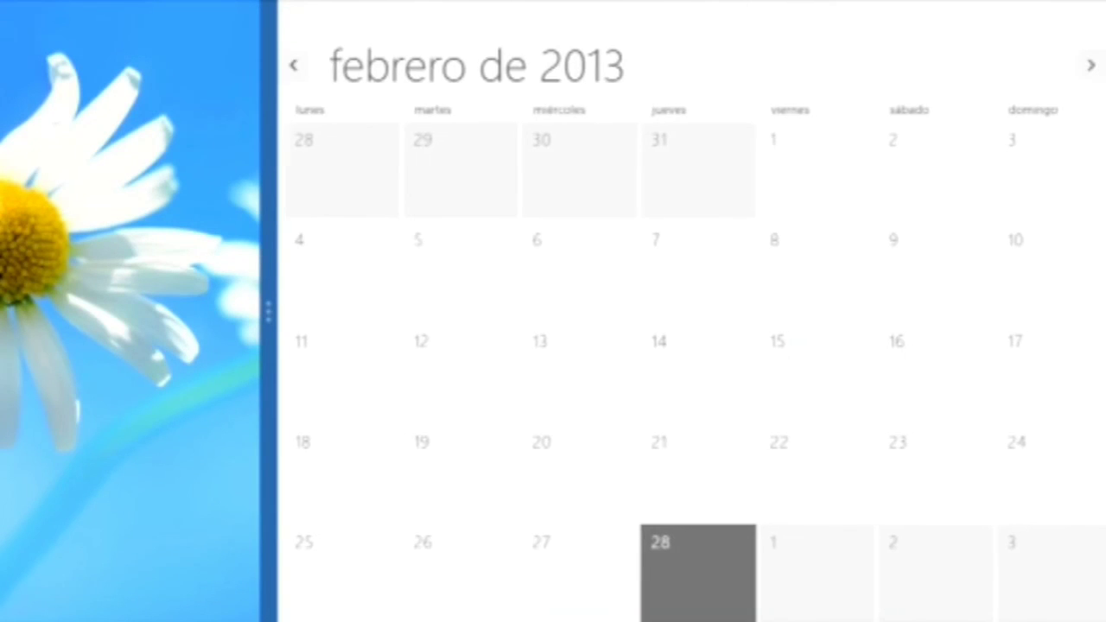
left_click_drag(268, 311, 838, 311)
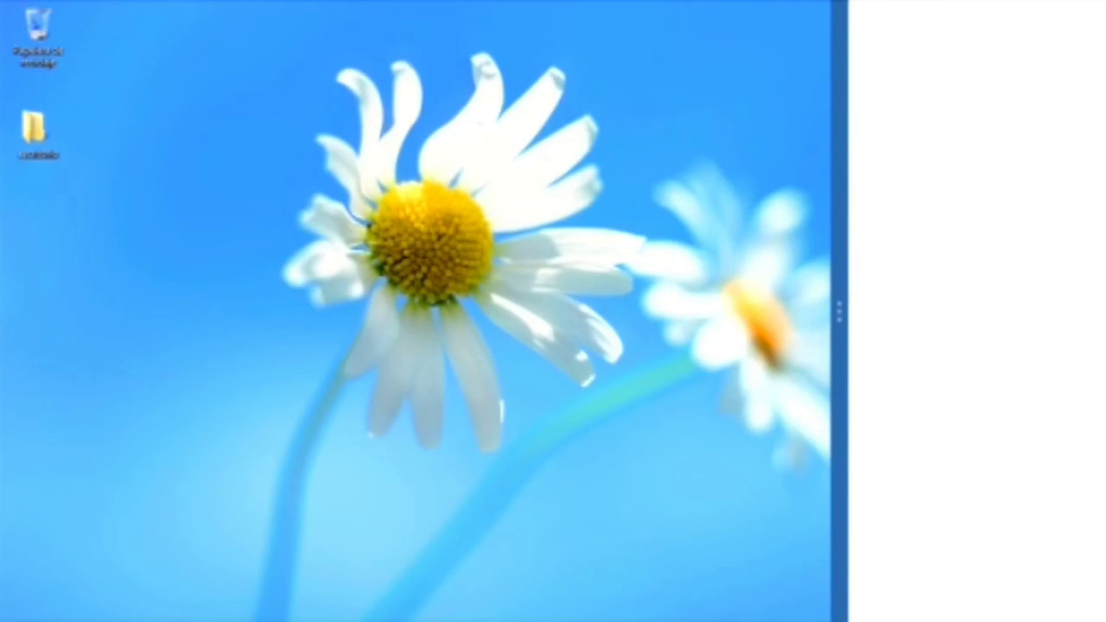
Step: Dismiss the Calendario pane and snap Calendario to the left with Acoplar a la izquierda
key("alt+F4")
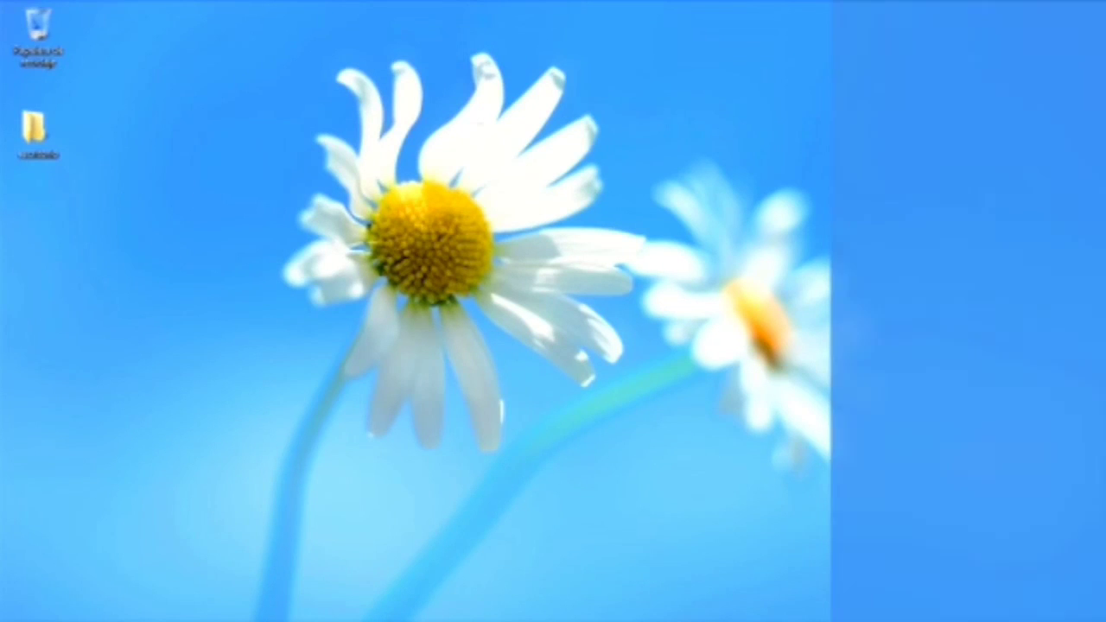
key("super+Tab")
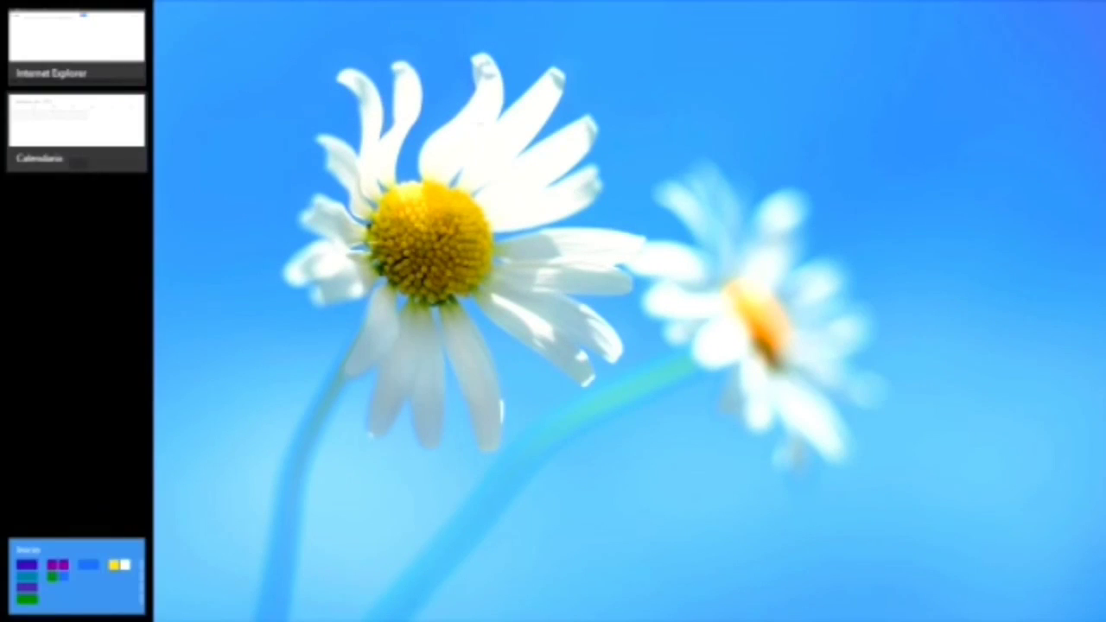
right_click(42, 119)
left_click(103, 152)
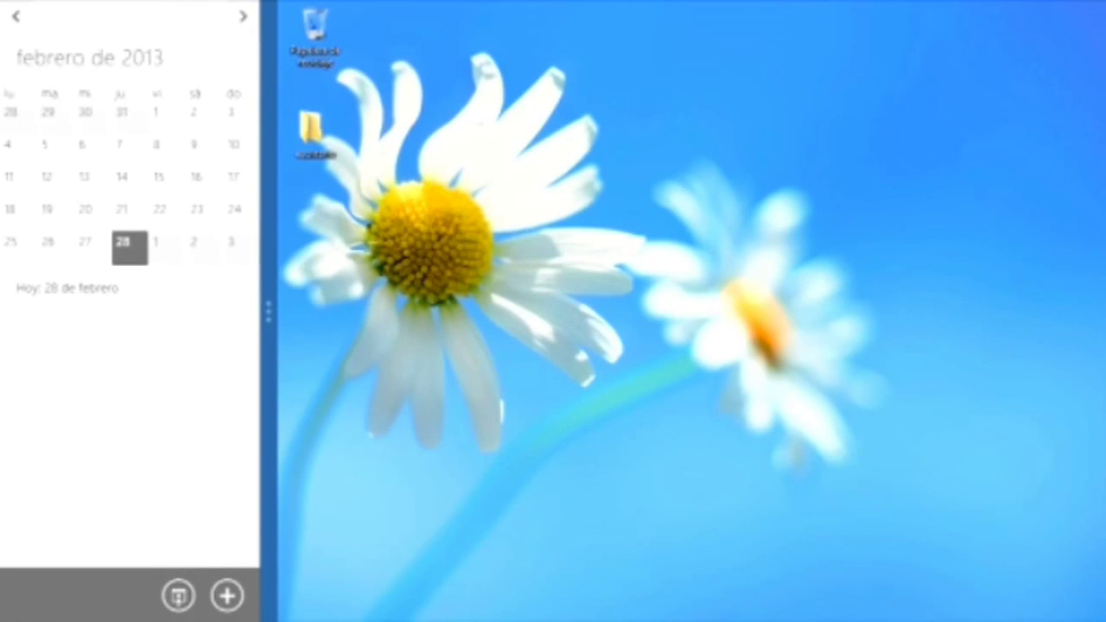
Step: Dismiss Calendario again and snap Internet Explorer to the right of the desktop
key("alt+F4")
key("super+Tab")
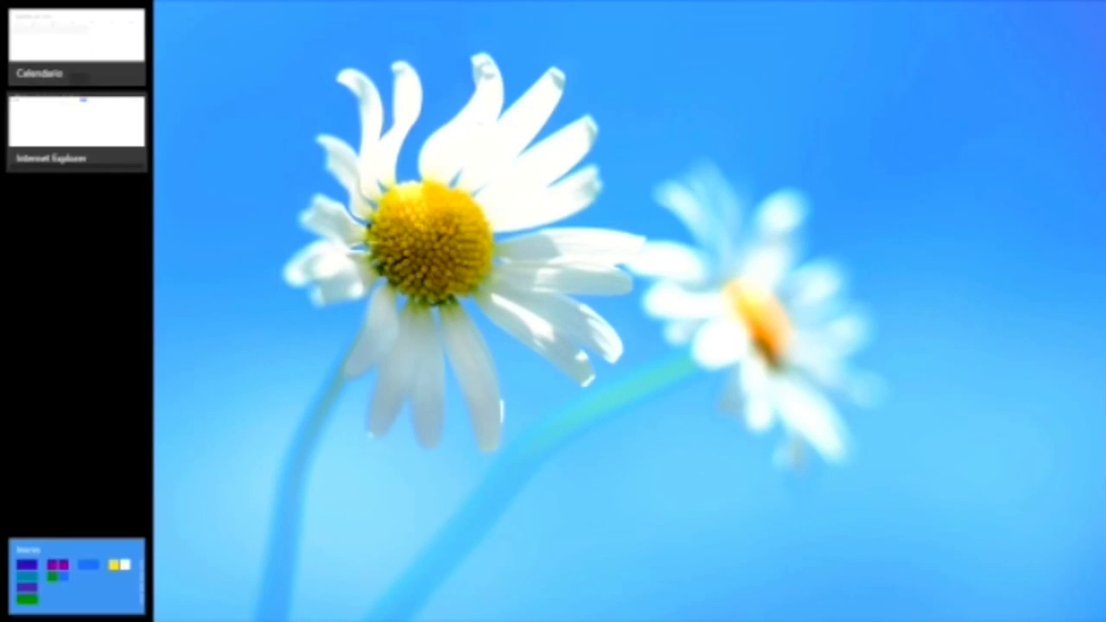
right_click(61, 135)
left_click(136, 188)
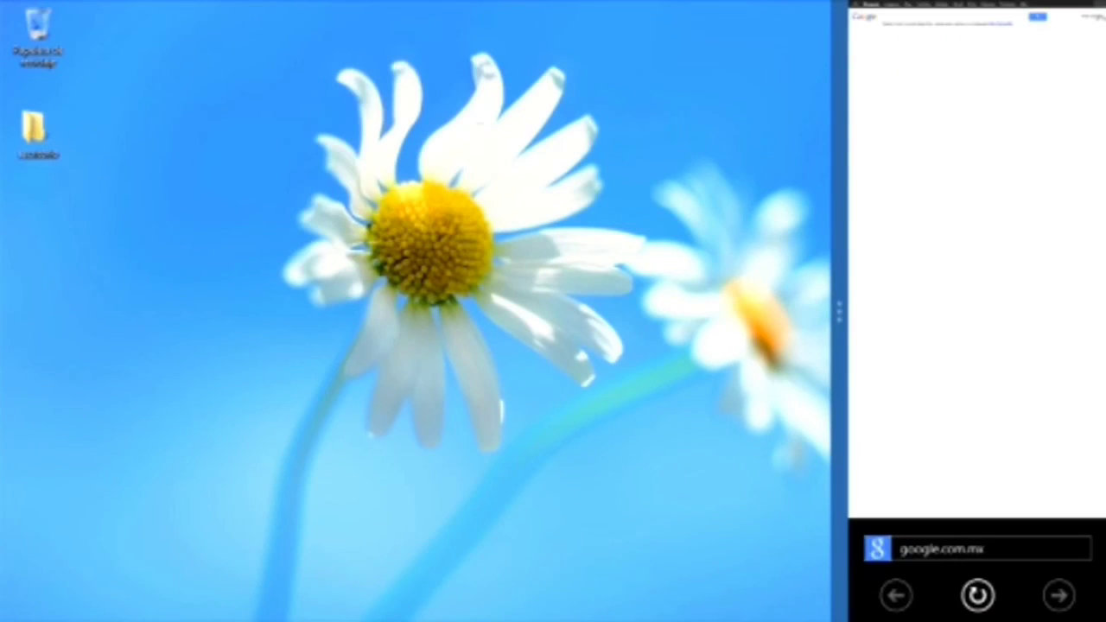
Step: Close both Calendario and Internet Explorer from the app switcher with Cerrar
key("alt+F4")
key("super+Tab")
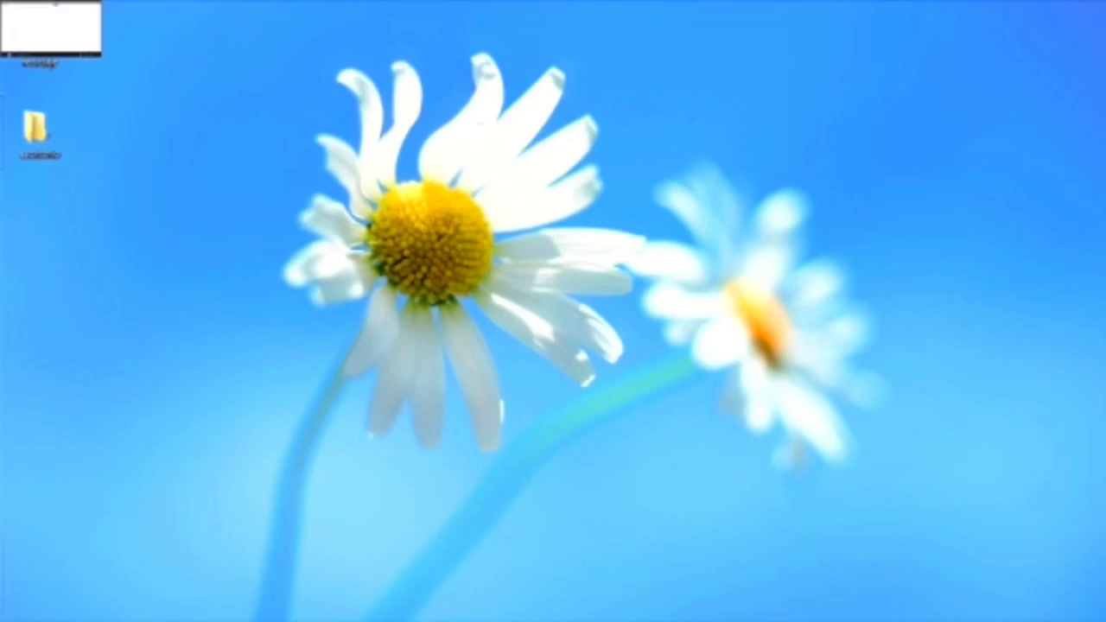
right_click(61, 136)
left_click(100, 143)
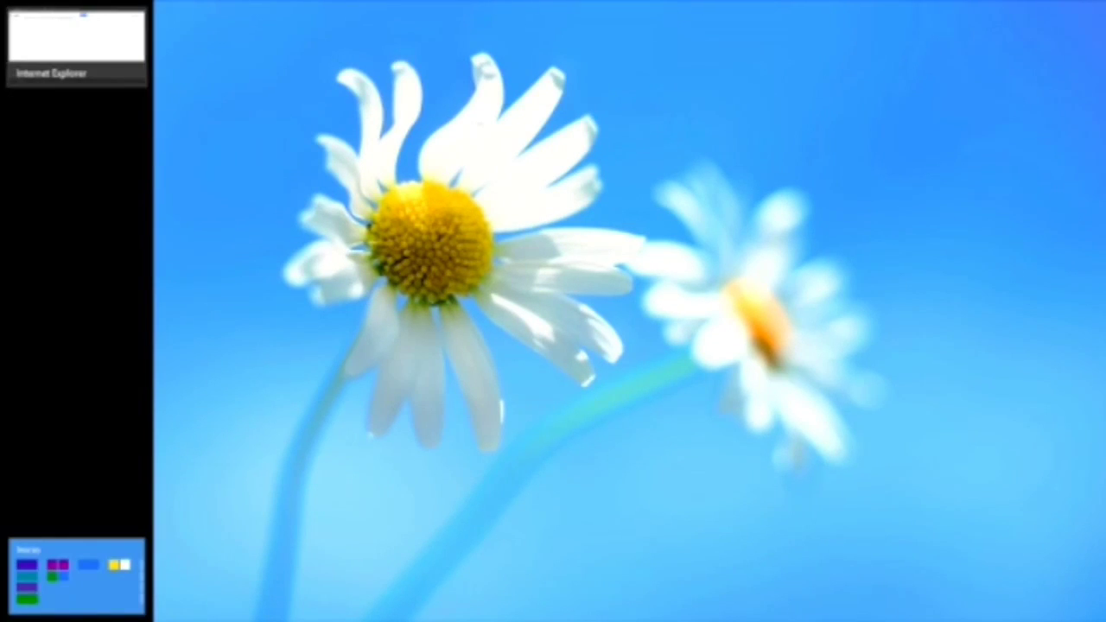
right_click(57, 39)
left_click(97, 48)
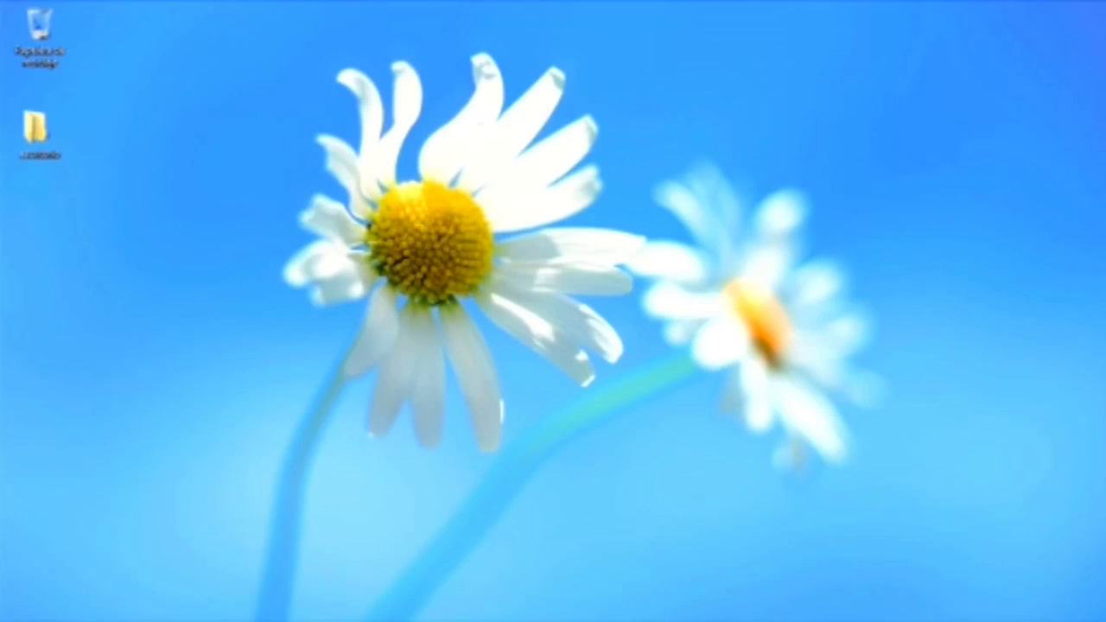
Step: Shut down the PC by choosing Apagar under Iniciar/Apagar in the Settings charm
mouse_move(1105, 617)
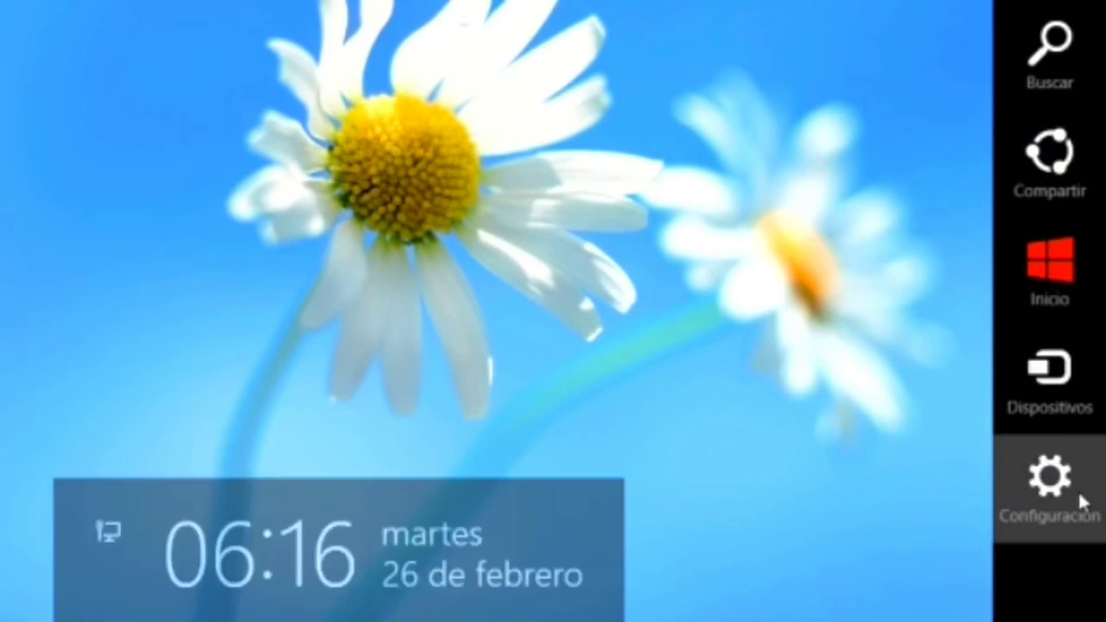
left_click(1078, 490)
left_click(920, 524)
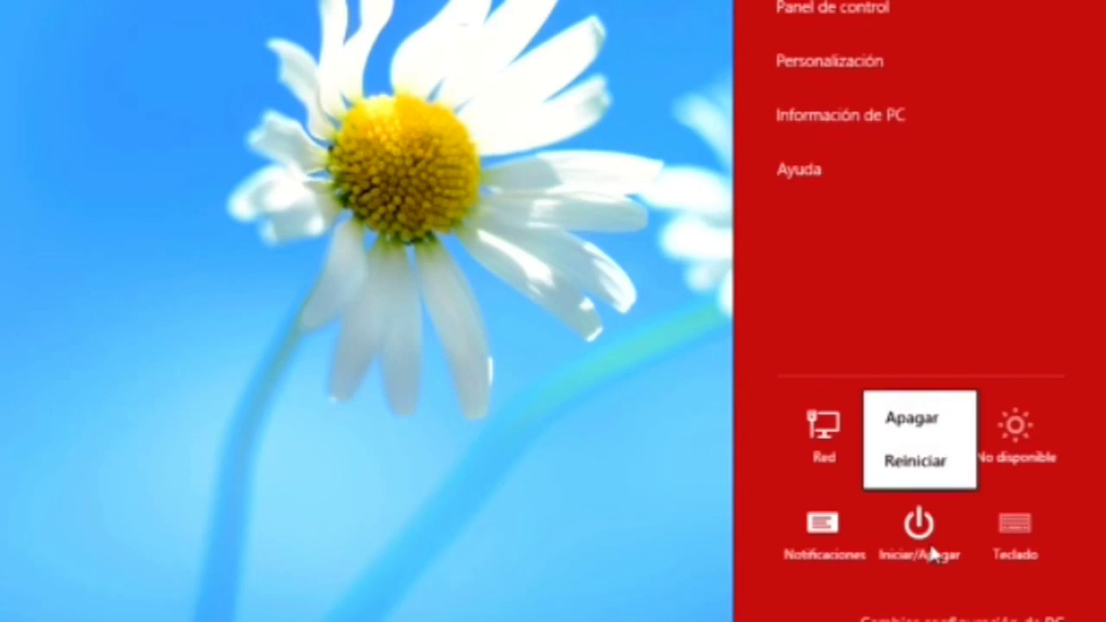
left_click(922, 434)
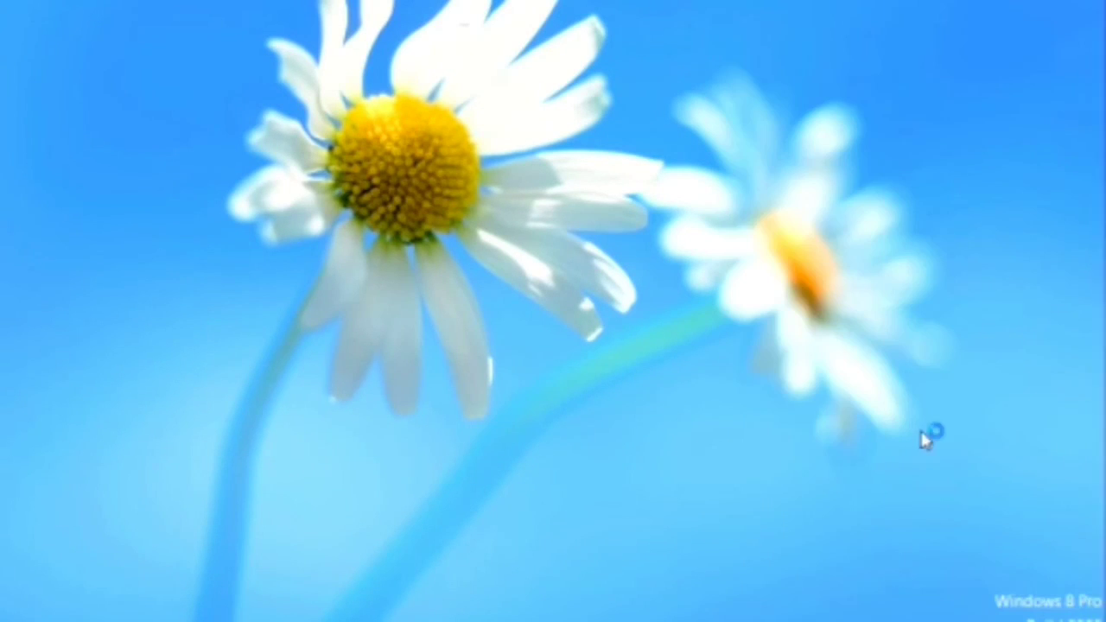